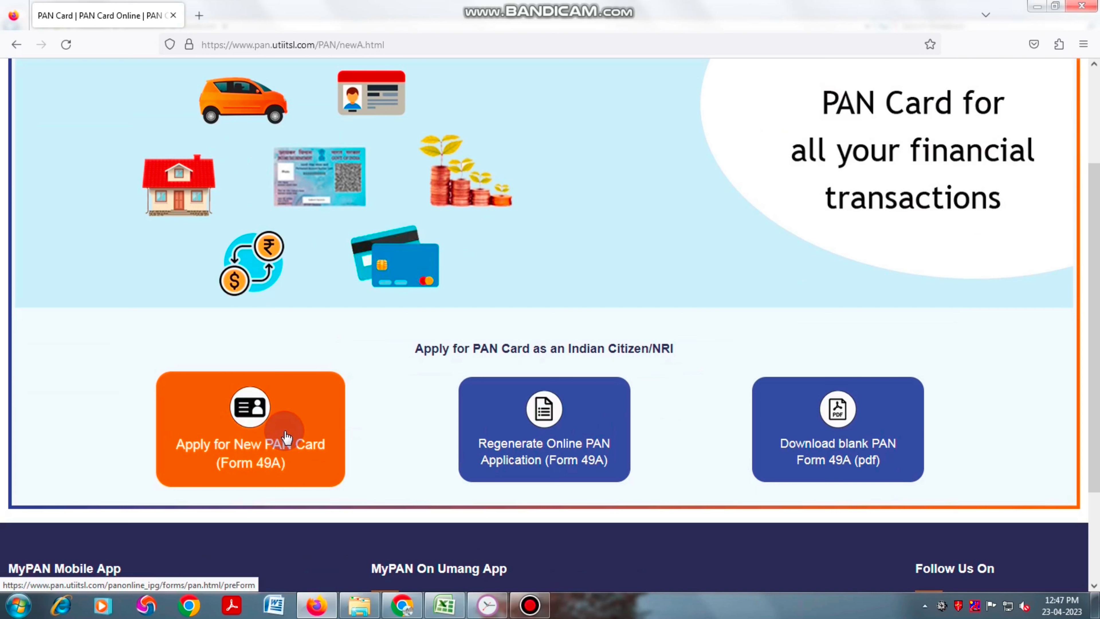
- Start a new Form 49A in digital Aadhaar e-KYC eSign mode, requesting both physical PAN and e-PAN
click(285, 434)
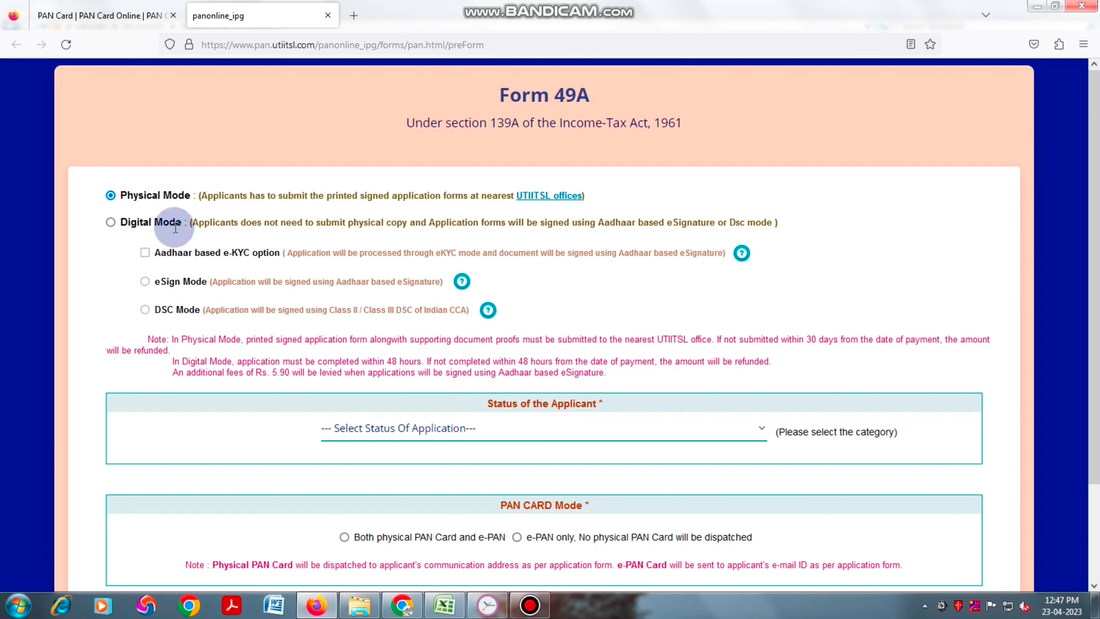
click(111, 222)
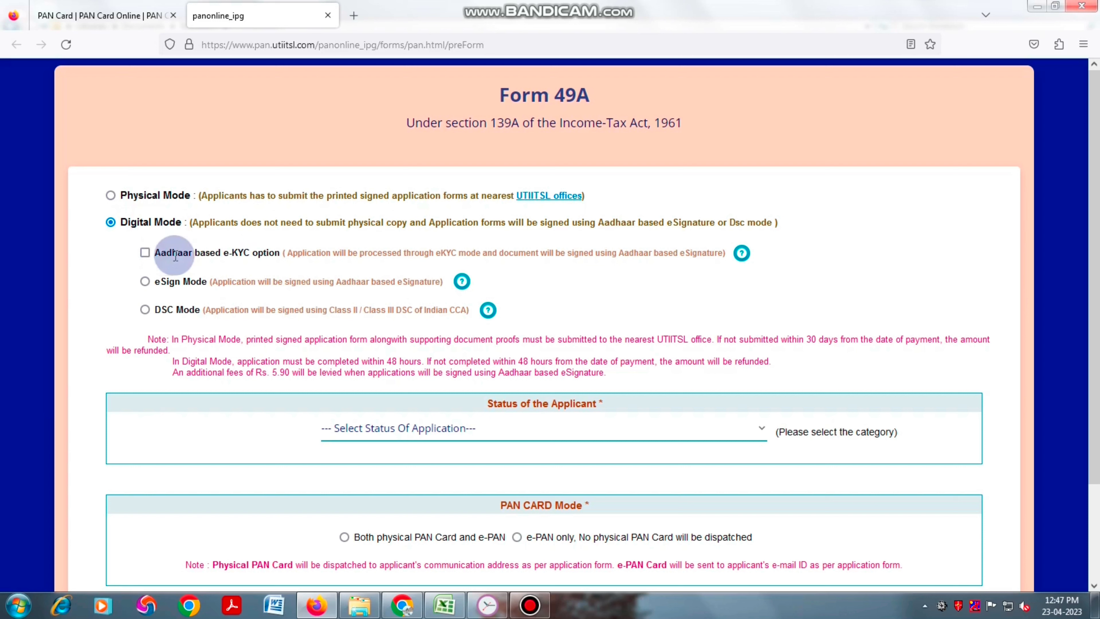
click(145, 254)
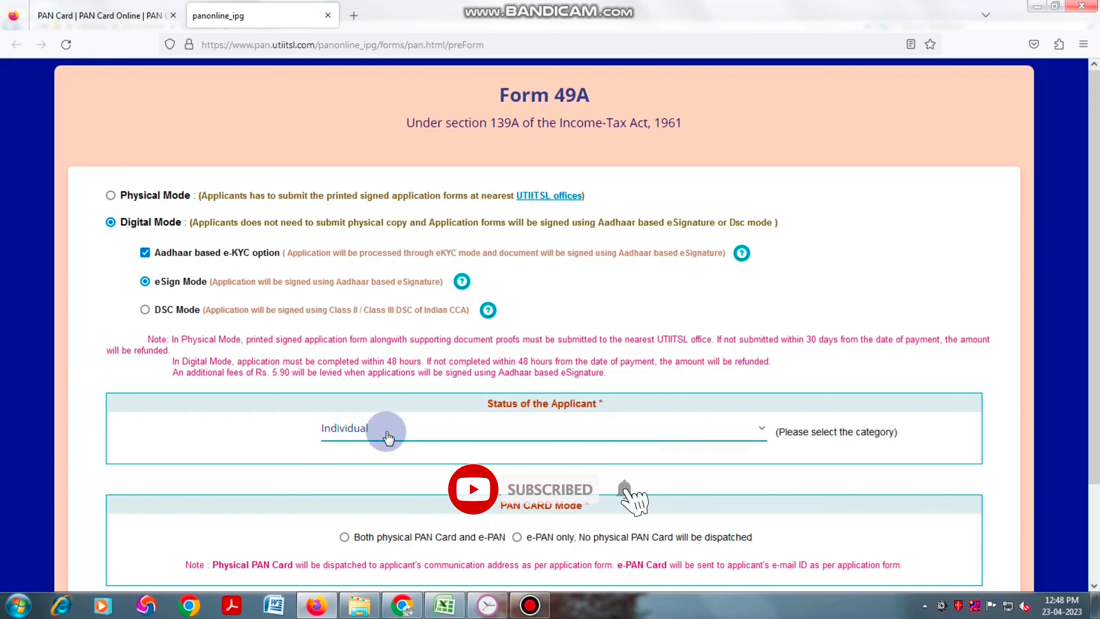
scroll(643, 411, down, 3)
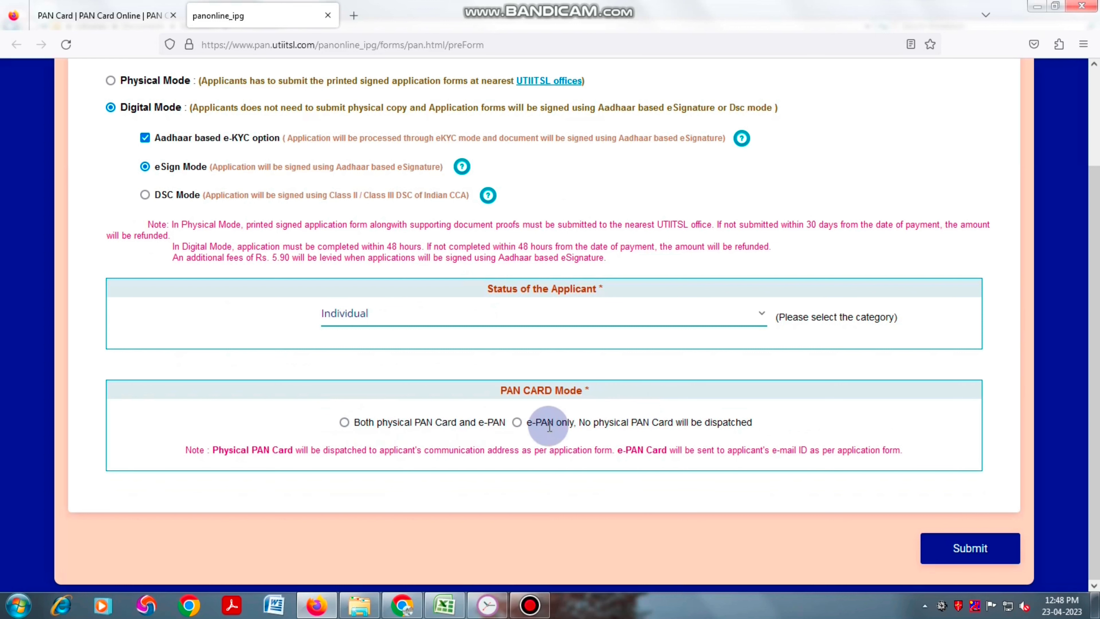
click(344, 422)
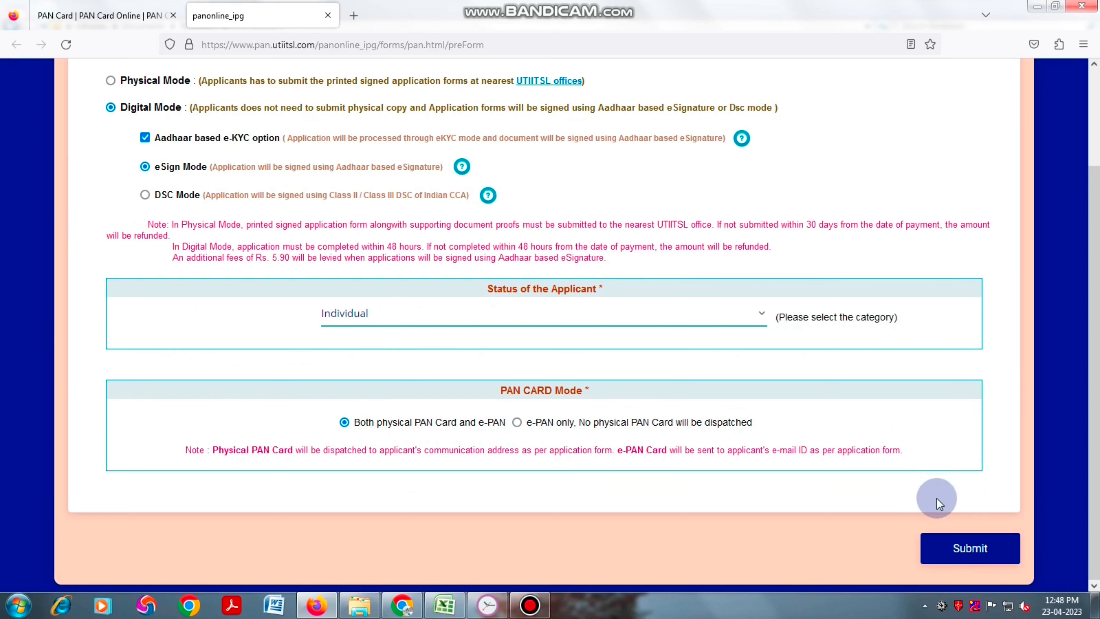
click(976, 550)
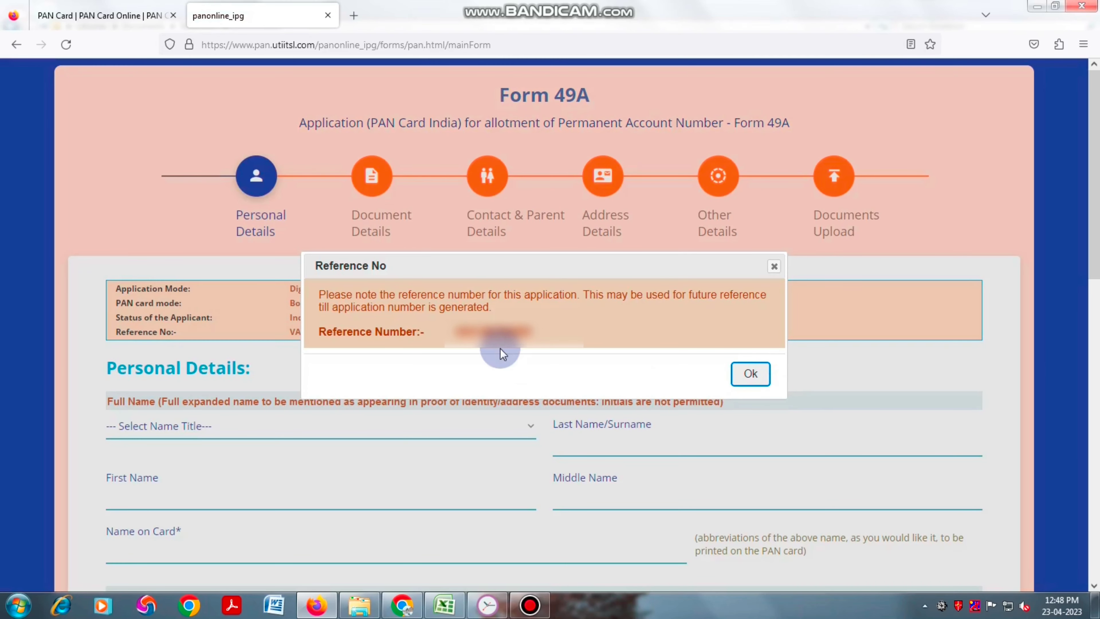
- Dismiss the reference number notice, set title SMT and fill in the applicant's last, first and middle names
click(748, 373)
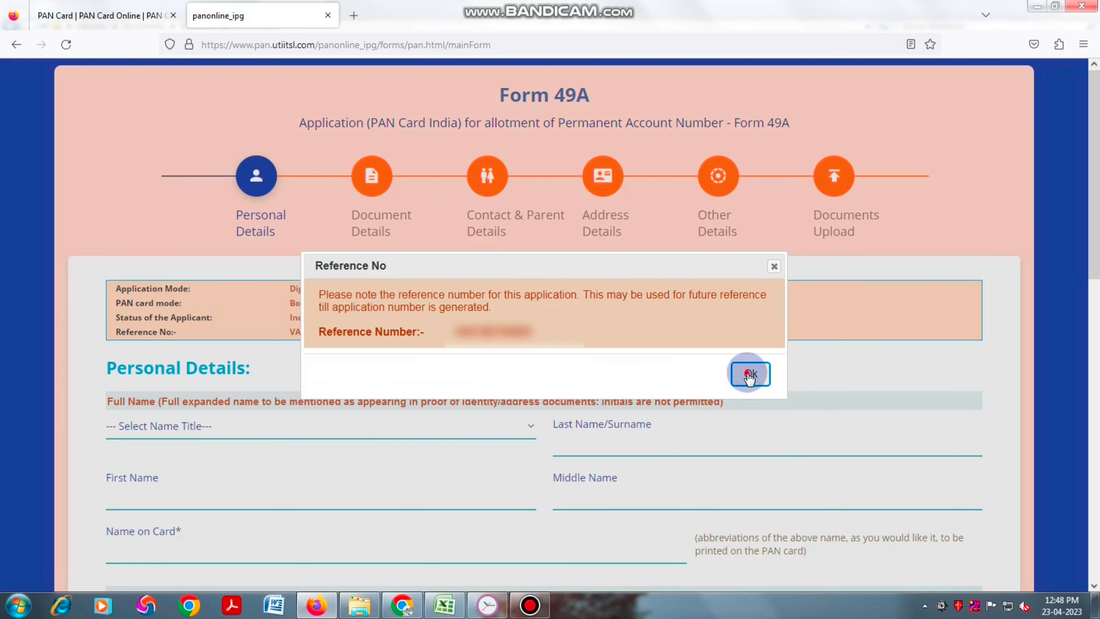
drag(1094, 260, 1096, 379)
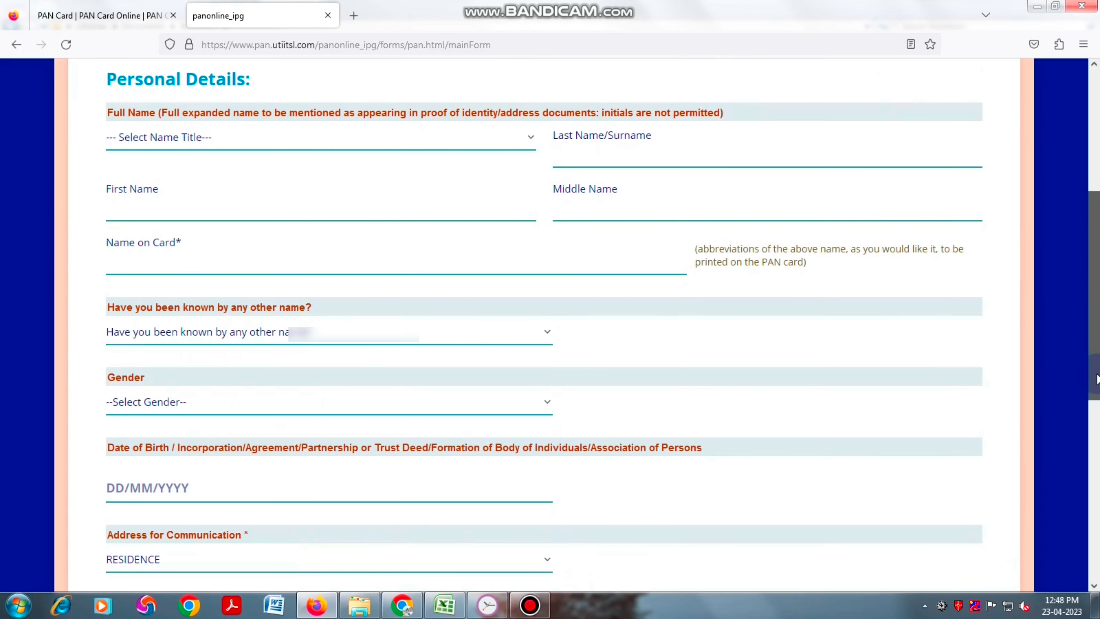
click(253, 149)
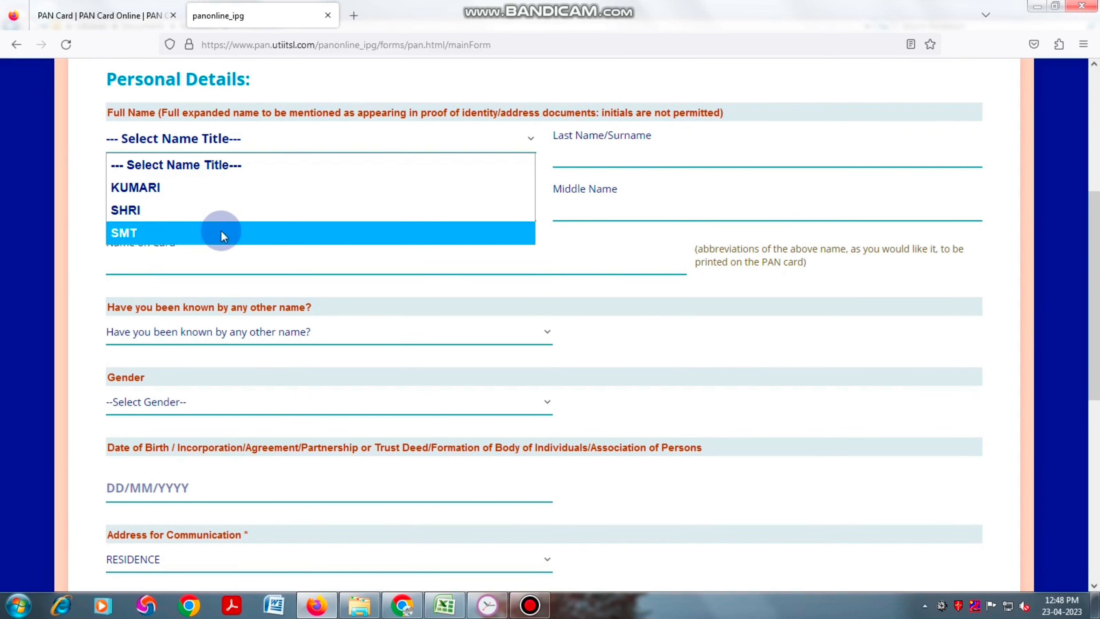
click(221, 232)
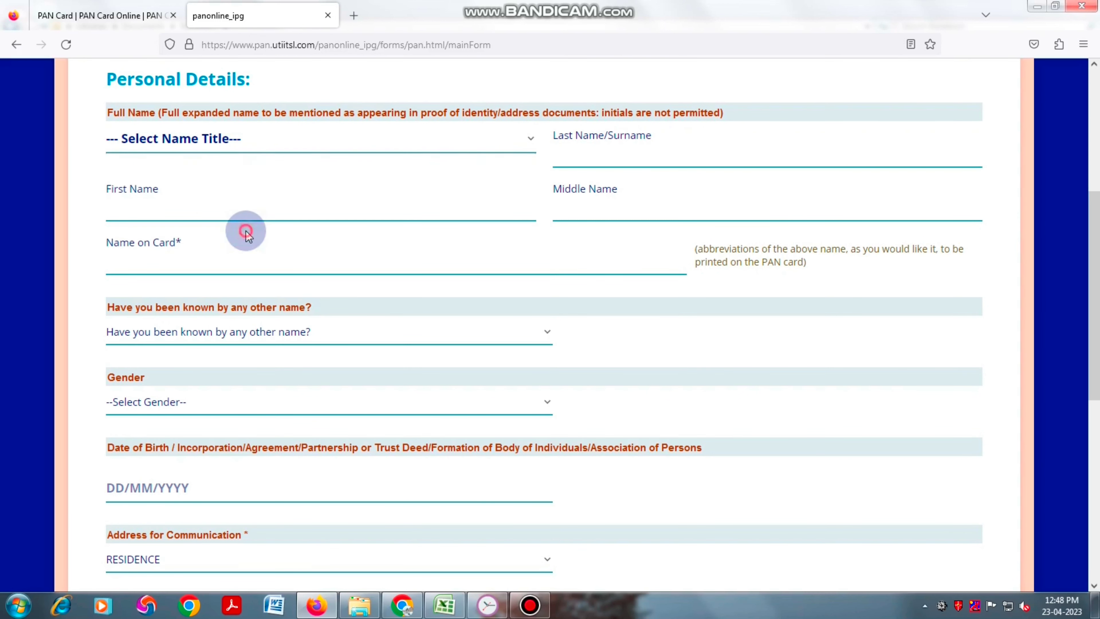
click(643, 156)
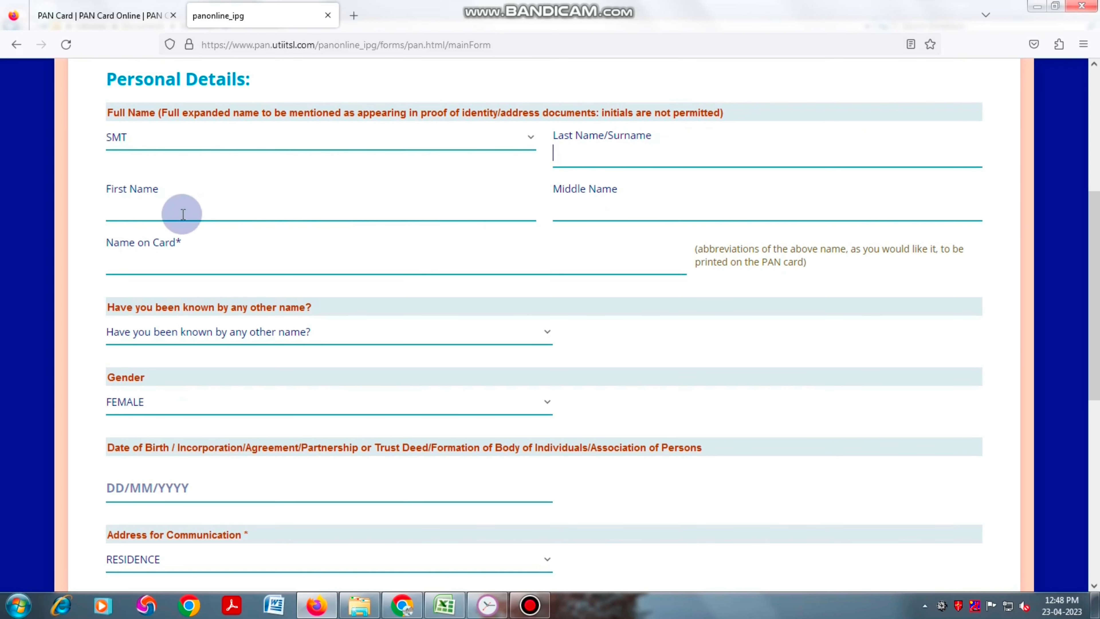
click(167, 212)
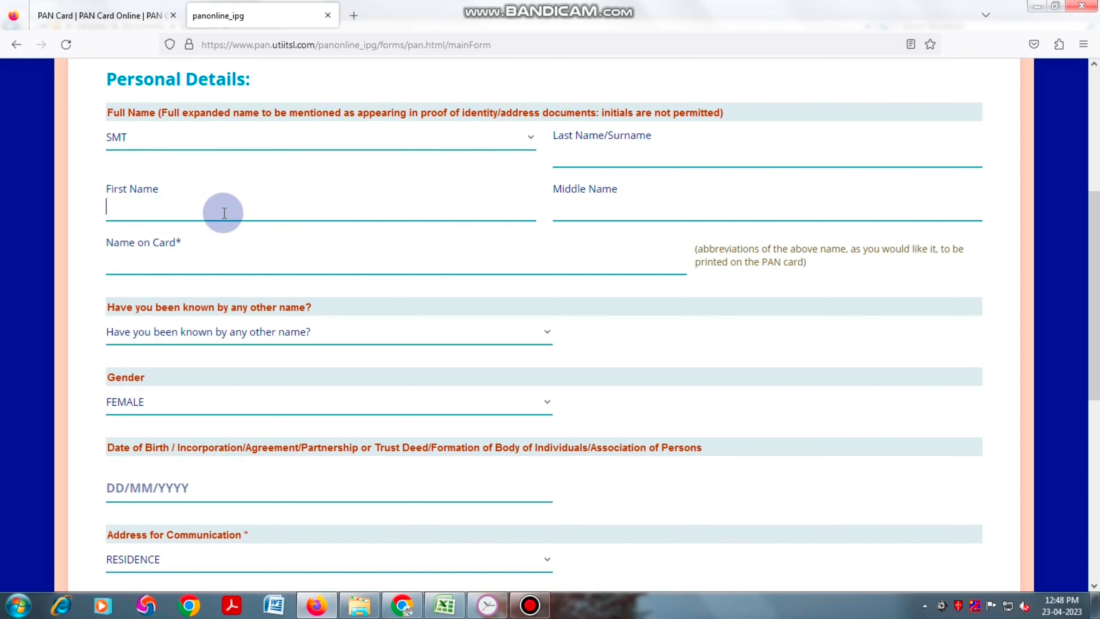
click(615, 210)
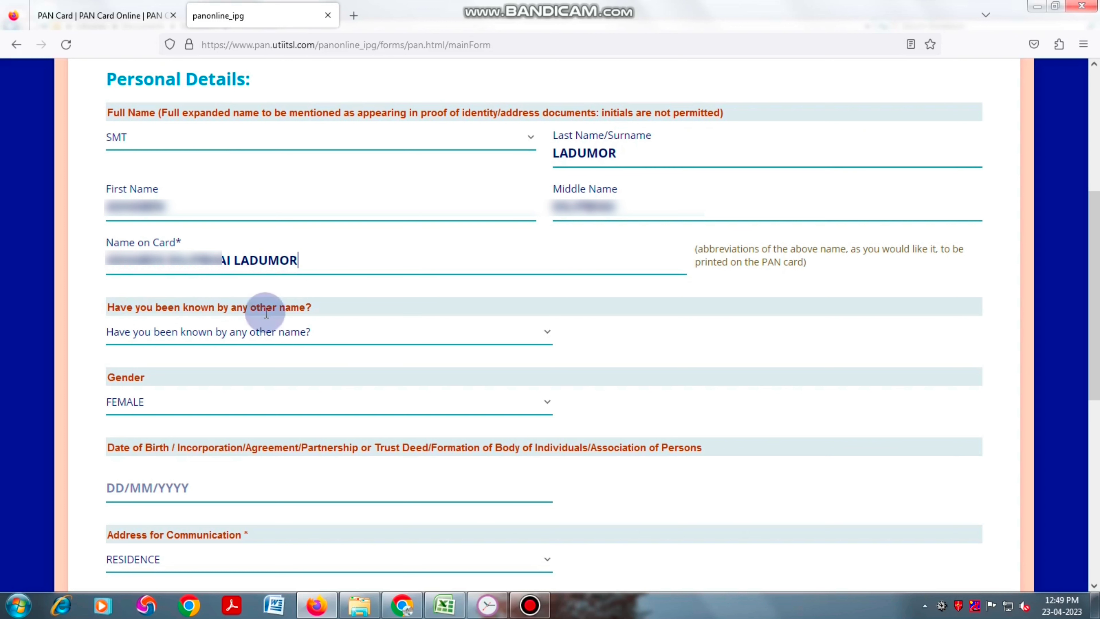
- Answer NO to having another name and set the gender to FEMALE
click(368, 337)
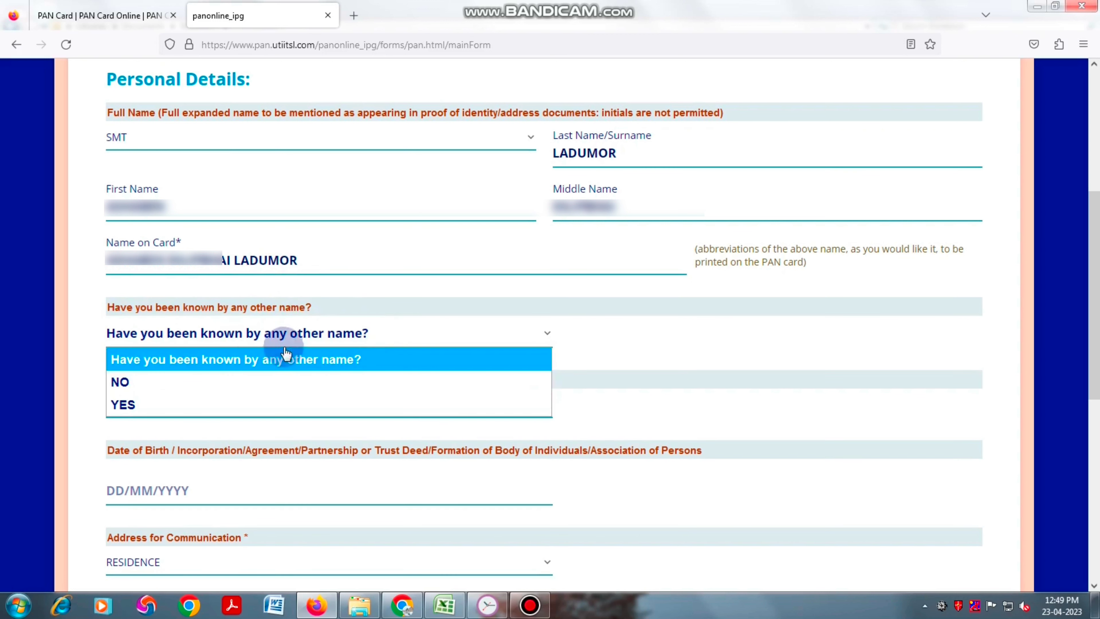
click(169, 381)
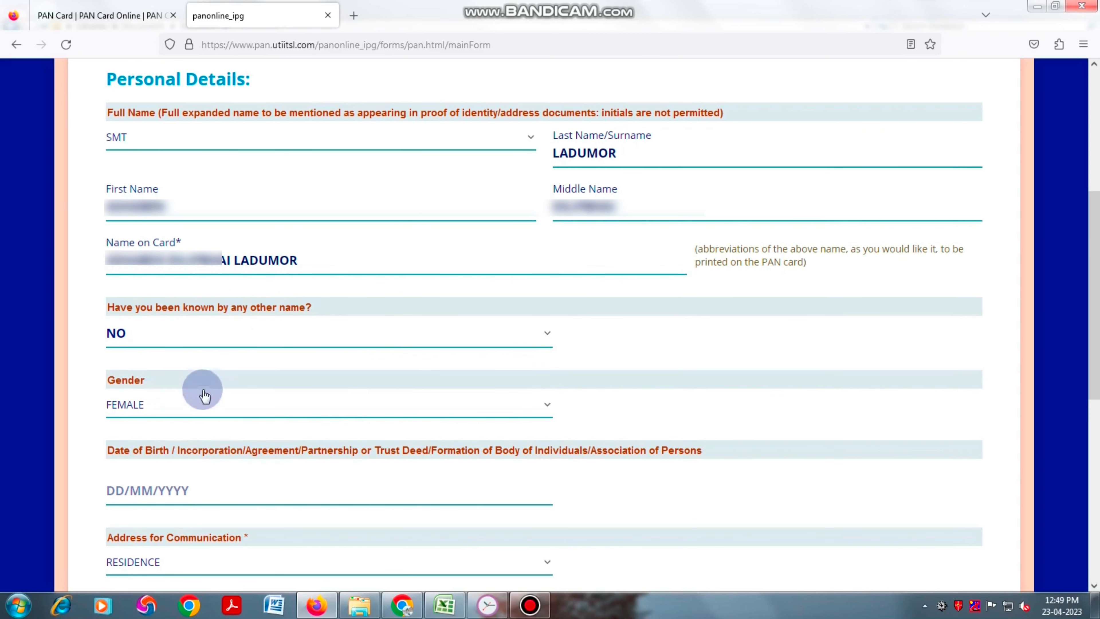
click(143, 404)
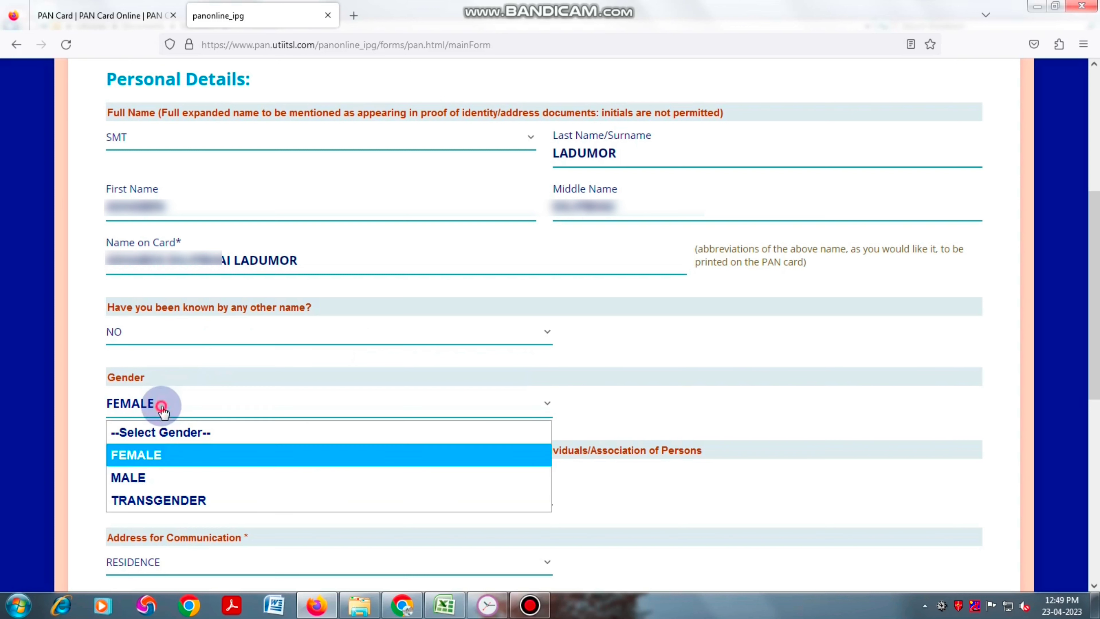
click(159, 456)
click(211, 490)
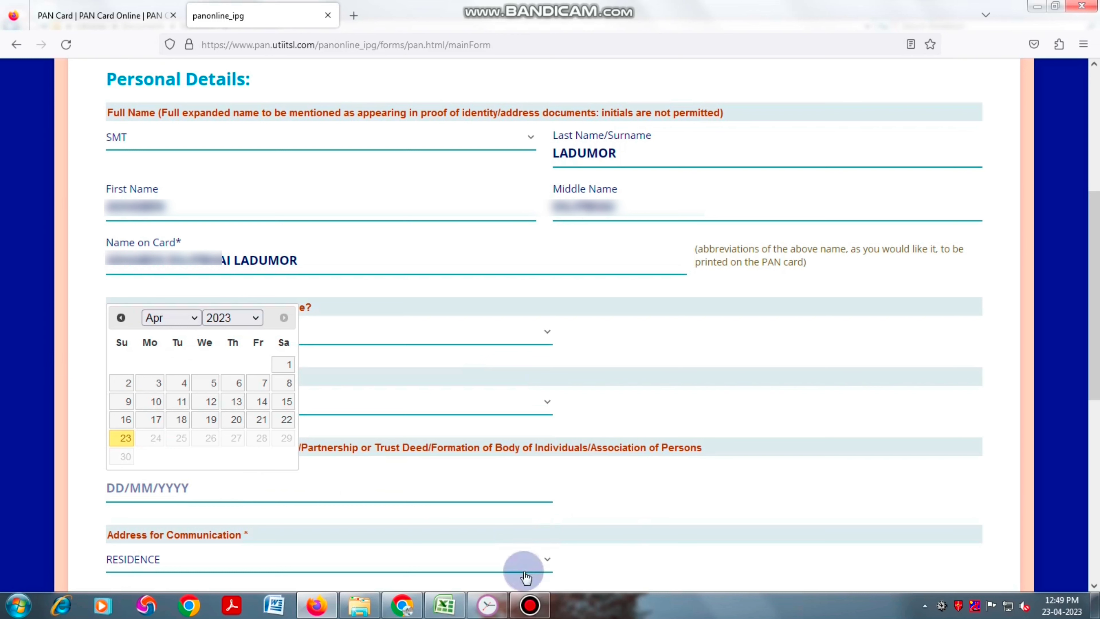
click(606, 537)
scroll(286, 239, down, 6)
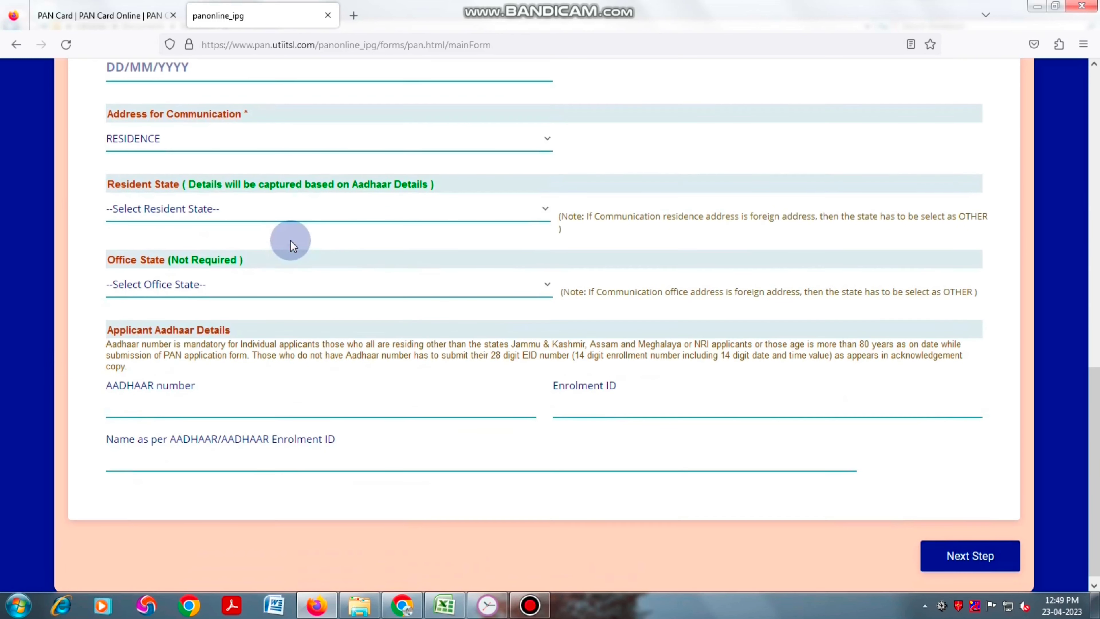
- Enter the applicant's Aadhaar number and confirm it in the re-entry popup
click(295, 148)
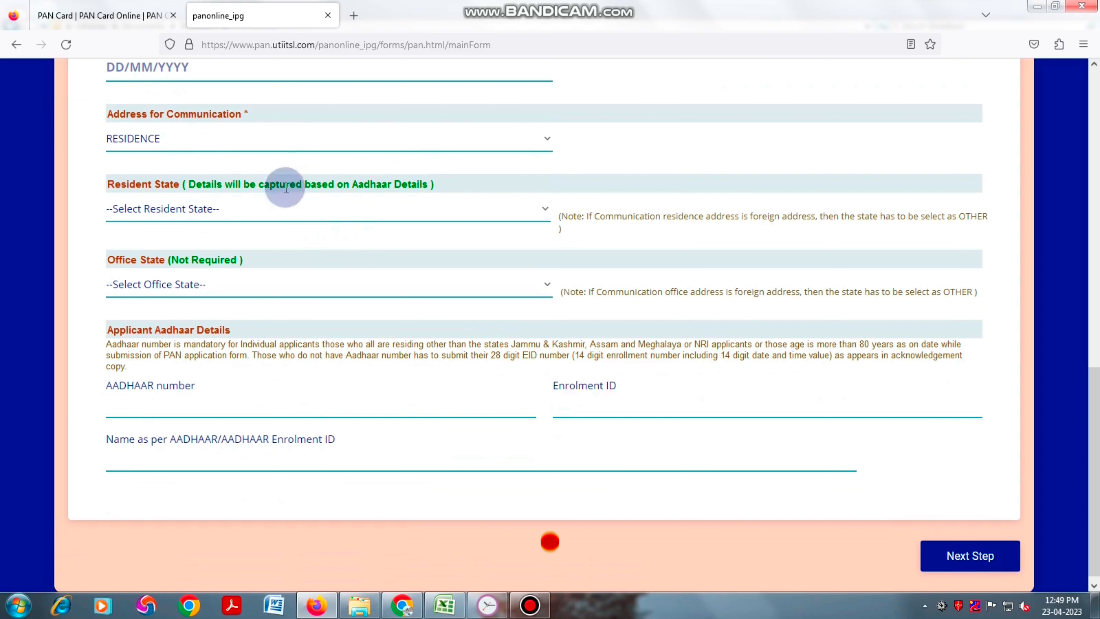
click(247, 212)
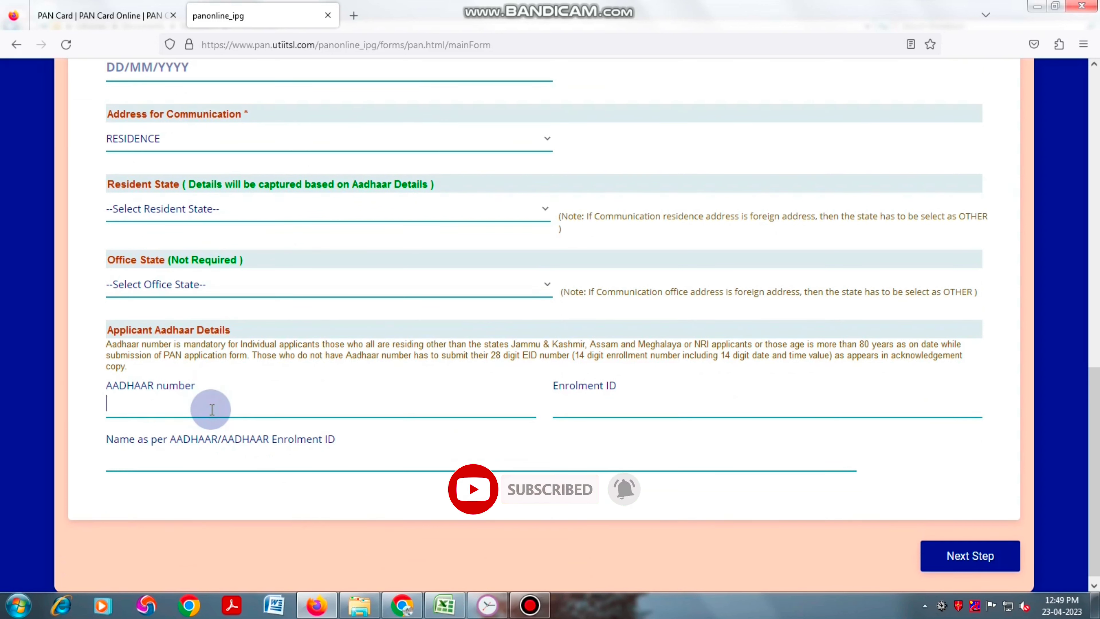
text(6033)
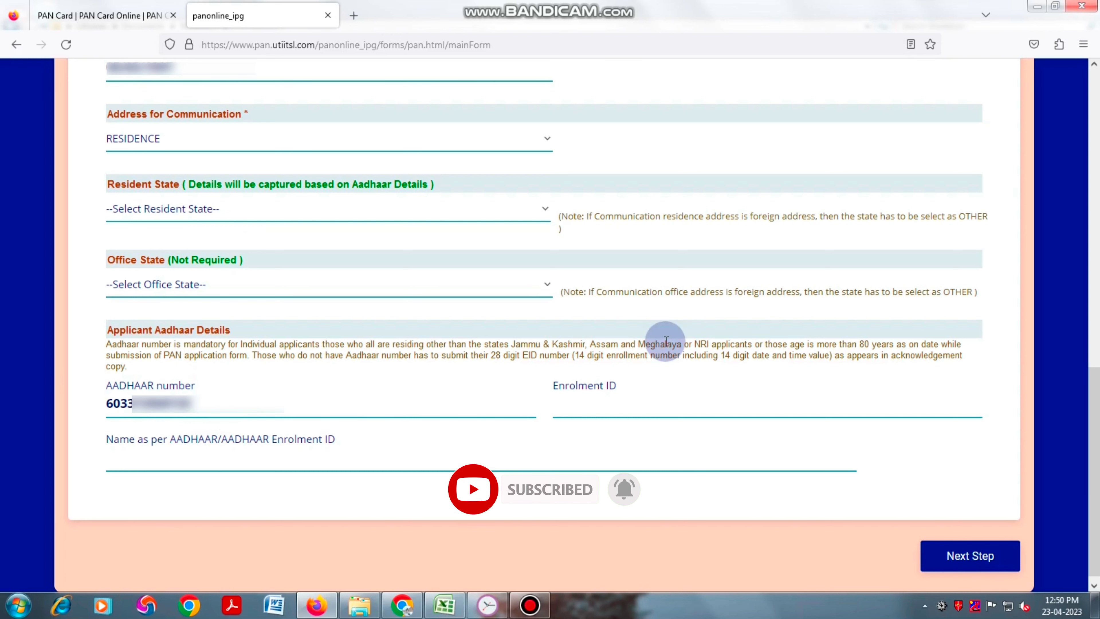
click(185, 460)
click(540, 320)
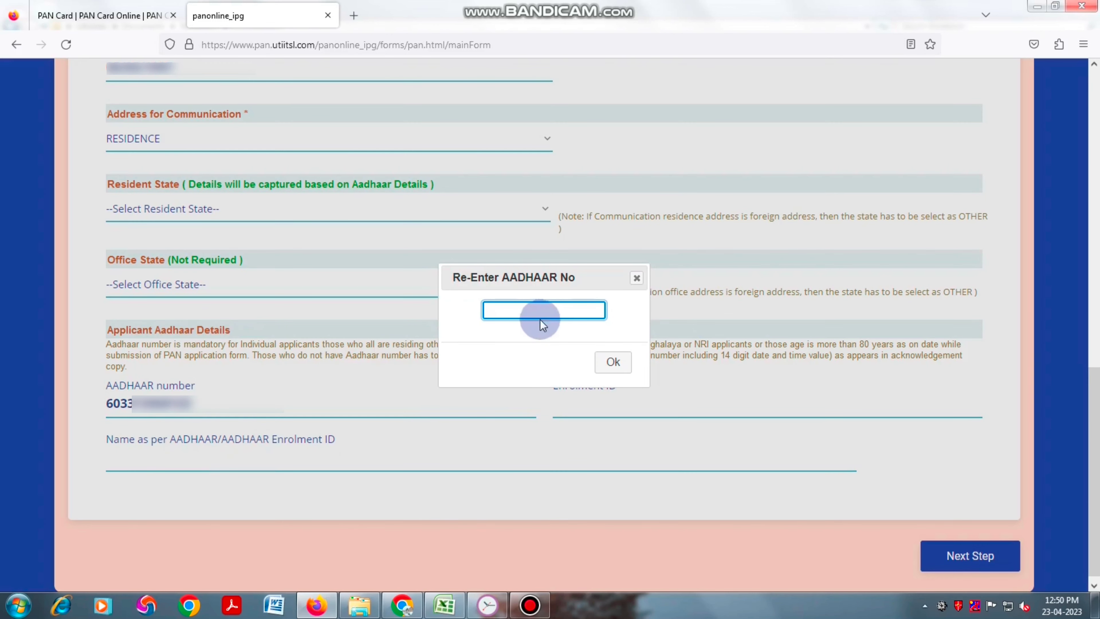
text(6033)
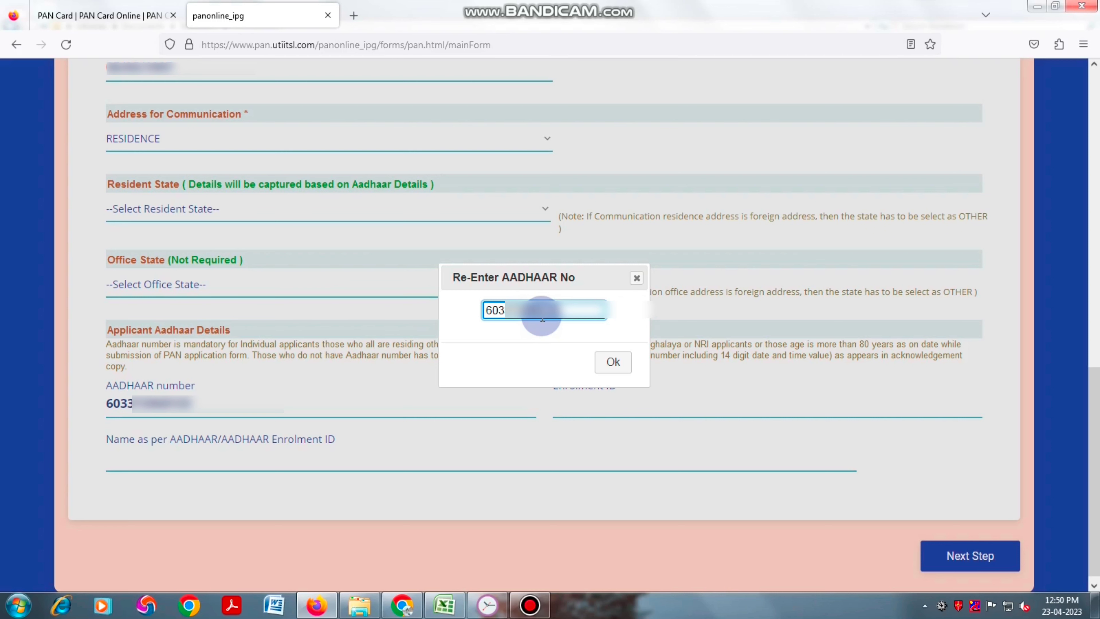
click(613, 361)
- Type the applicant's name as per Aadhaar and save the personal details
click(159, 457)
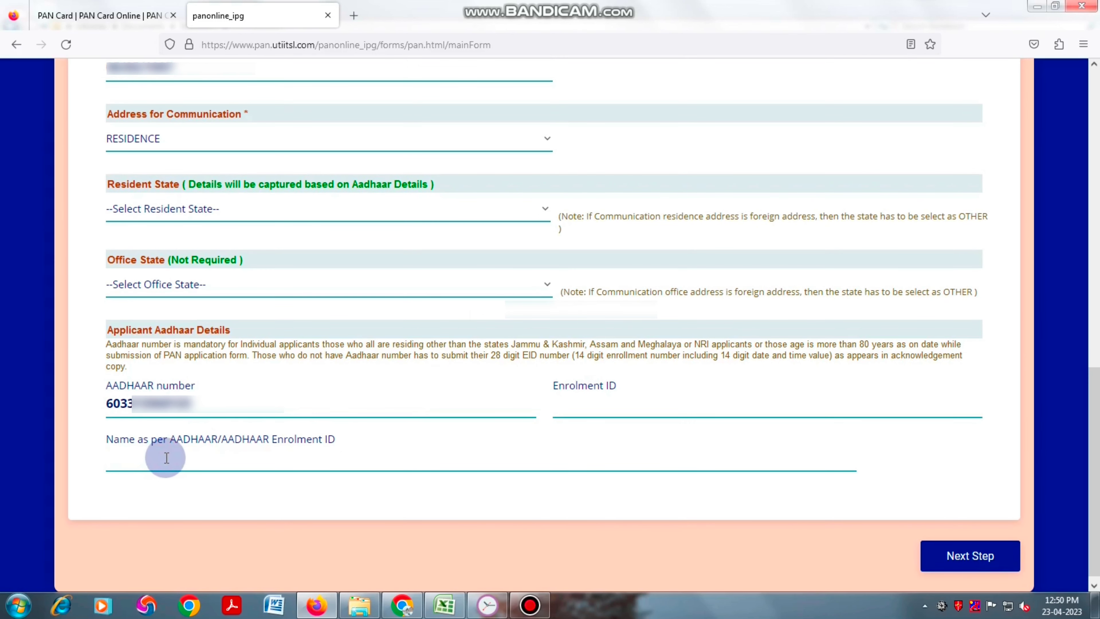
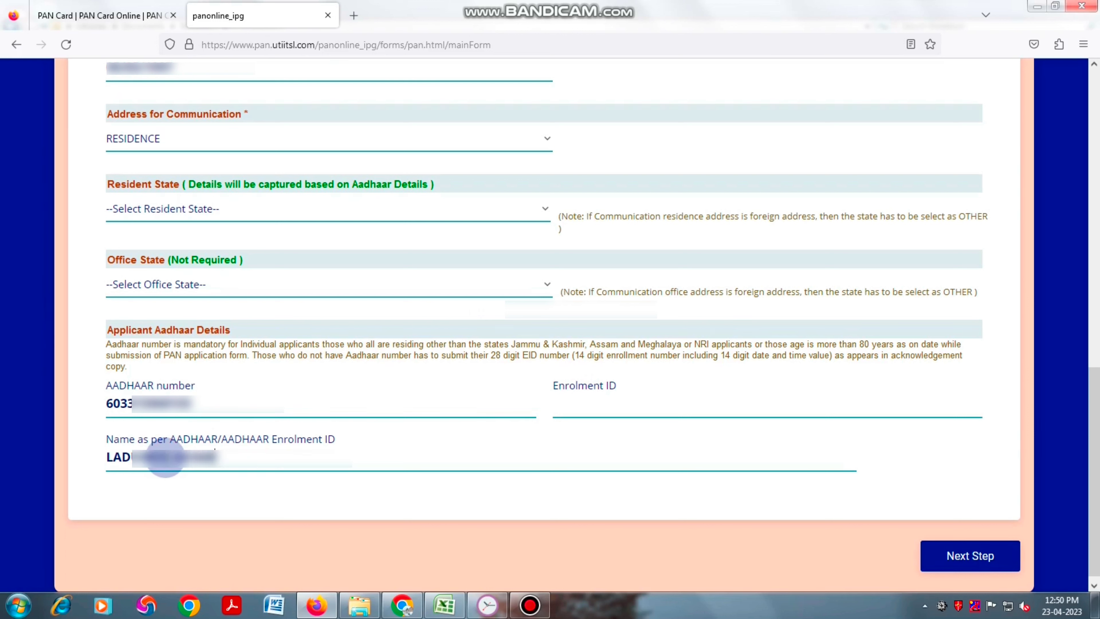
key(Return)
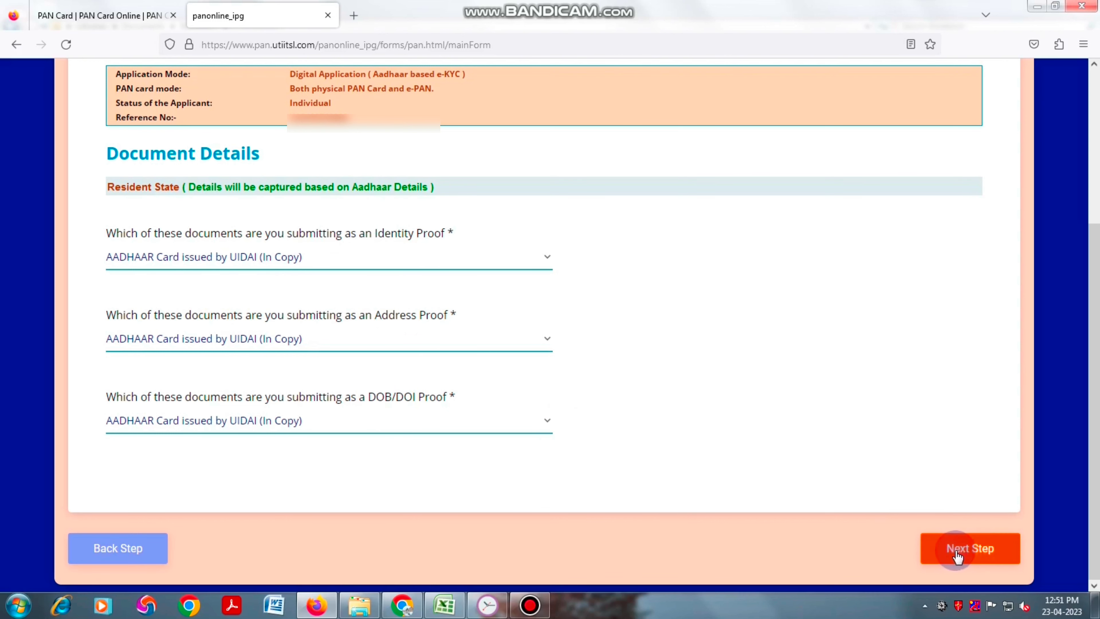
- Keep AADHAAR Card as identity, address and DOB proof and continue to Contact Details
click(979, 556)
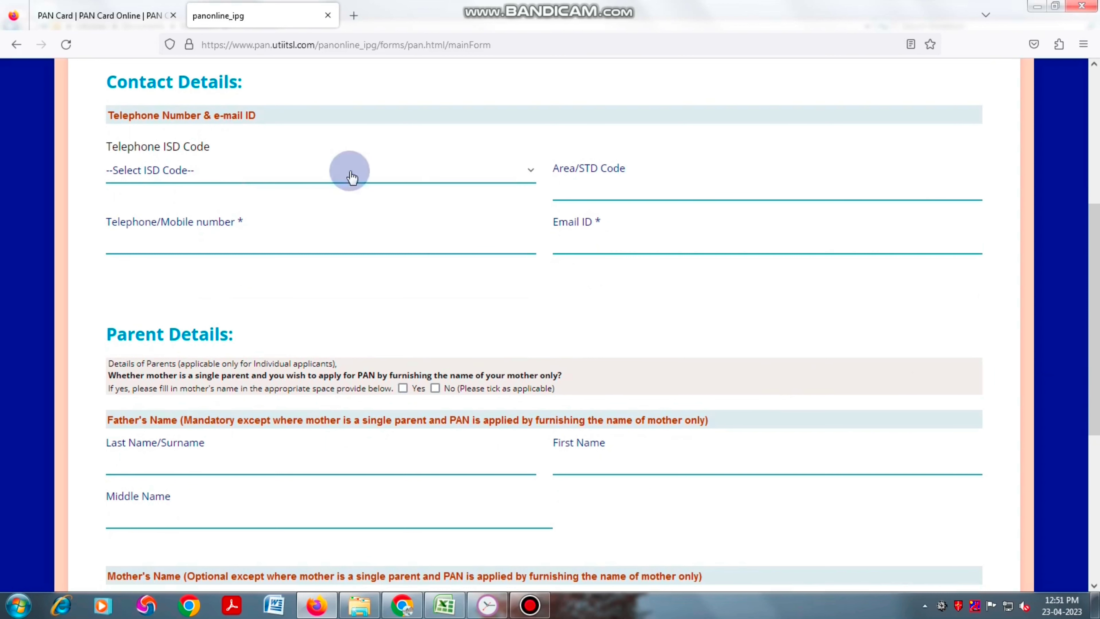
- Set the ISD code to INDIA and enter the applicant's mobile number and e-mail address
click(330, 173)
text(in)
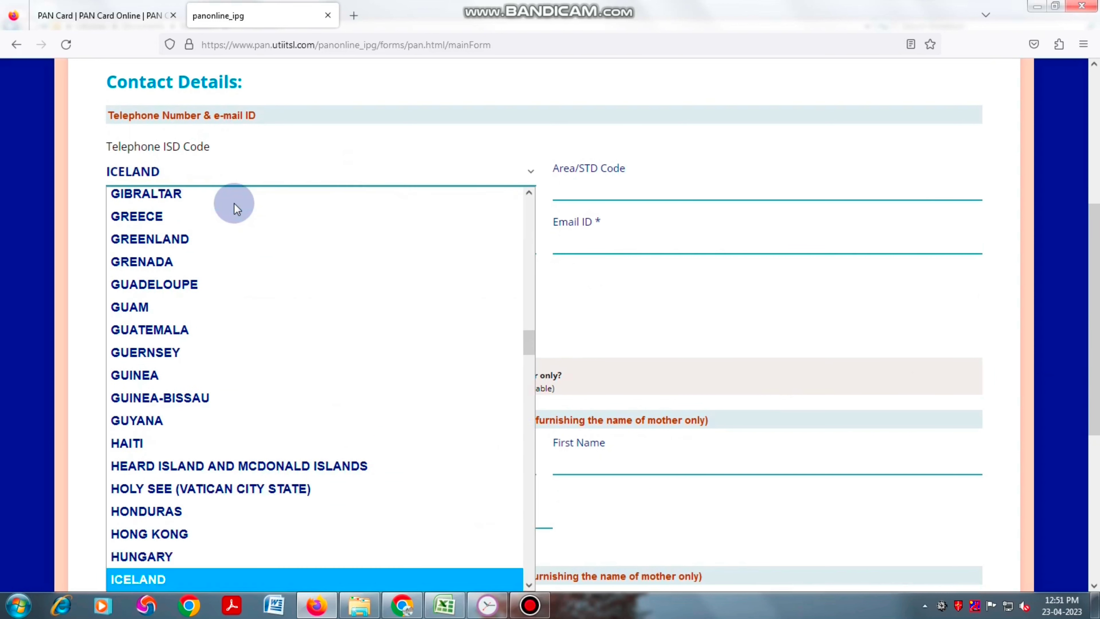
key(Return)
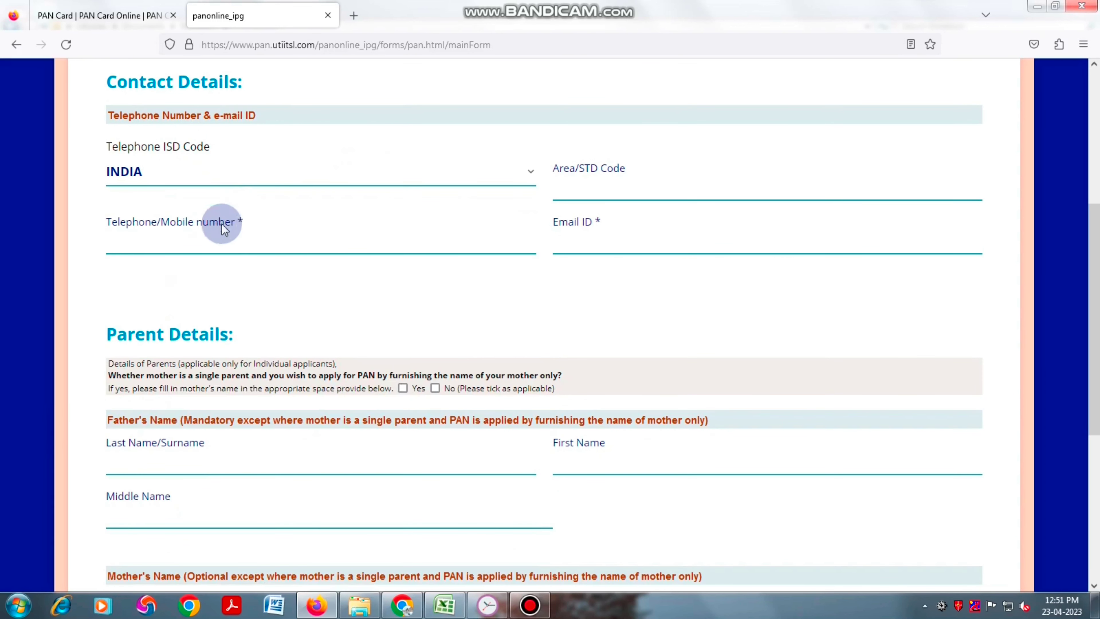
click(230, 243)
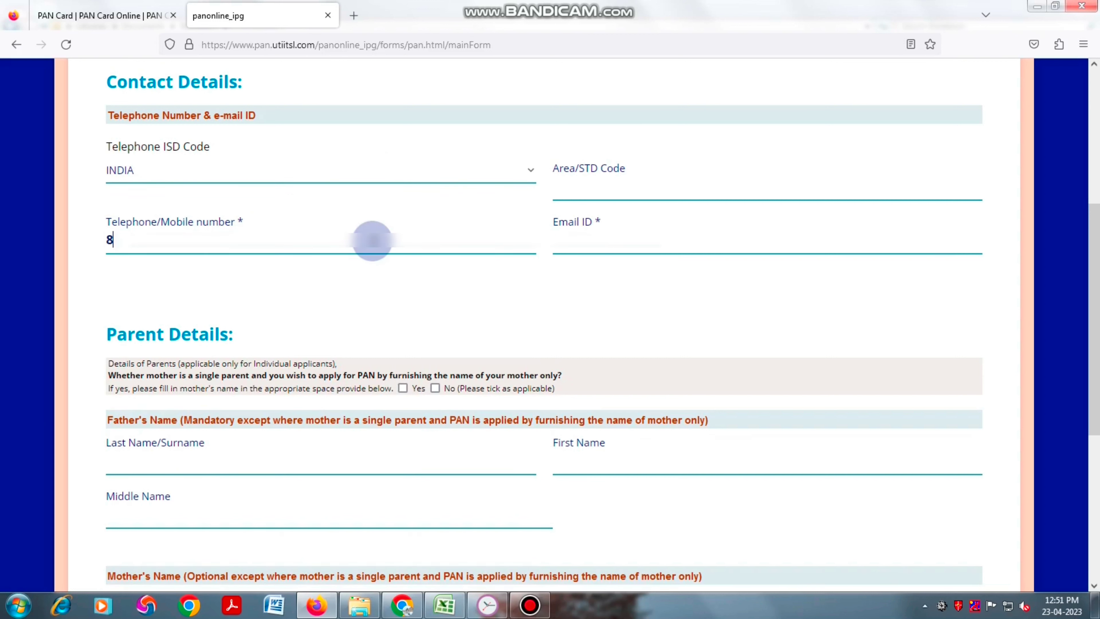
text(832)
click(600, 248)
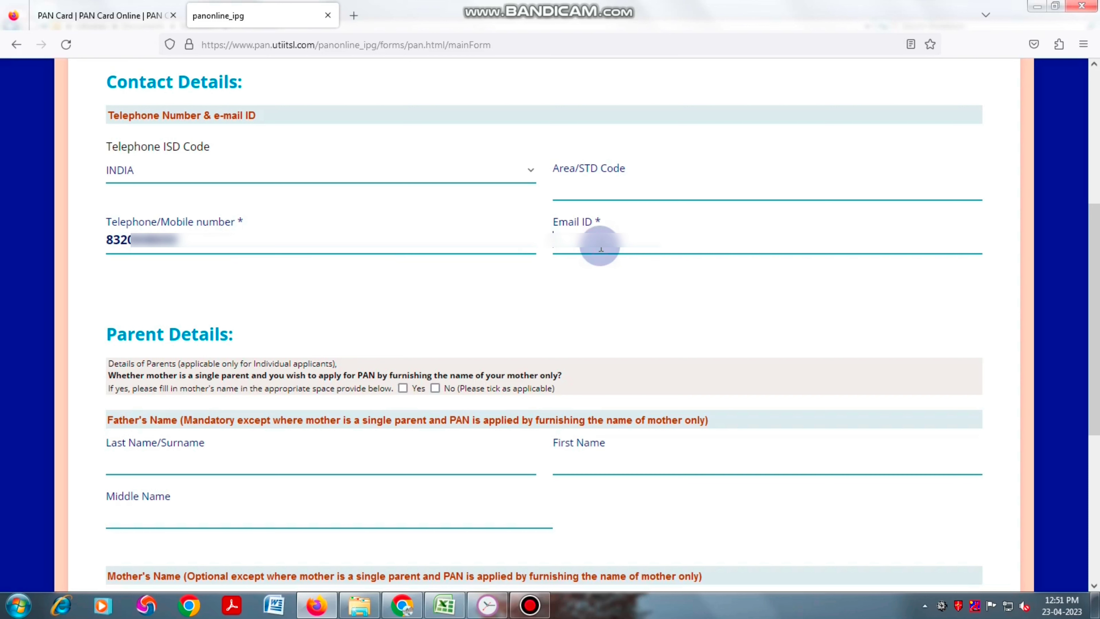
text(abcdefgh)
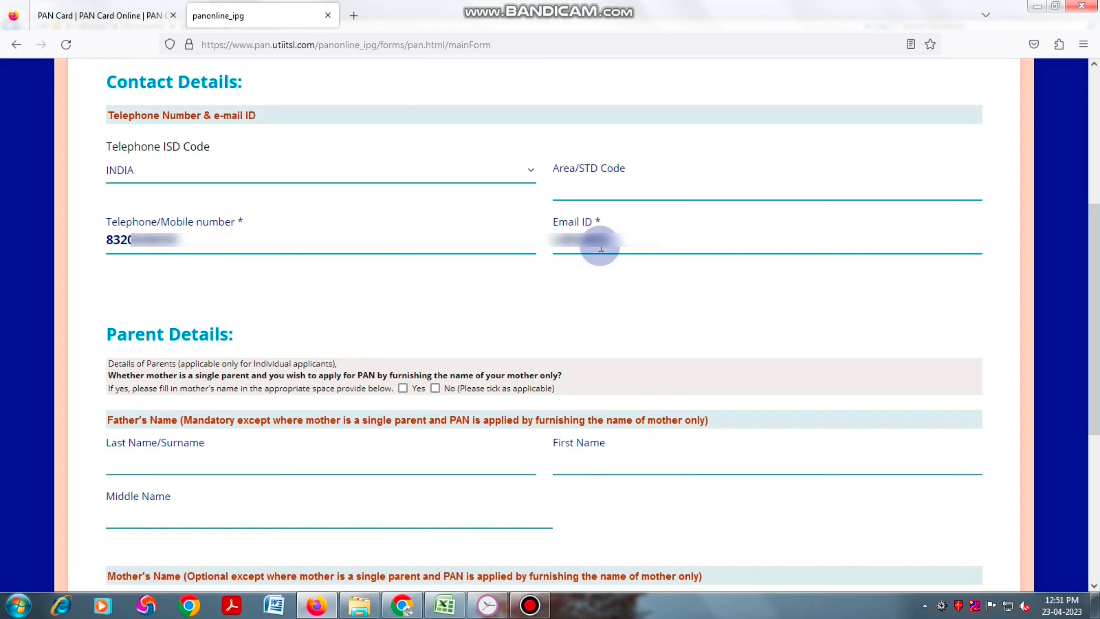
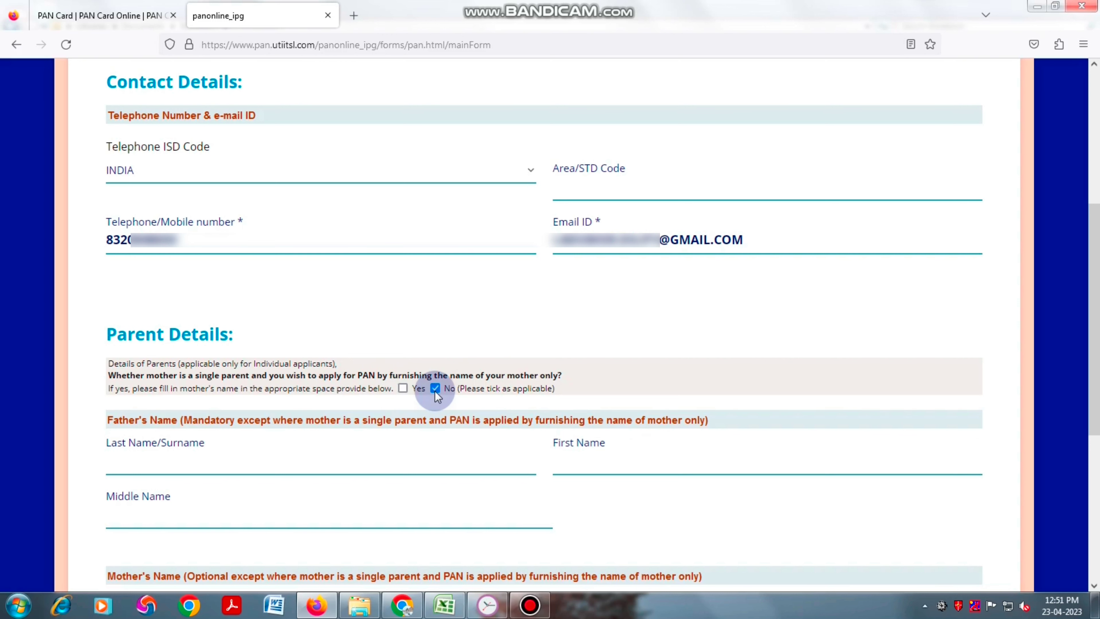
- Fill in the father's surname, first and middle names, then proceed to Address Details
scroll(446, 393, down, 6)
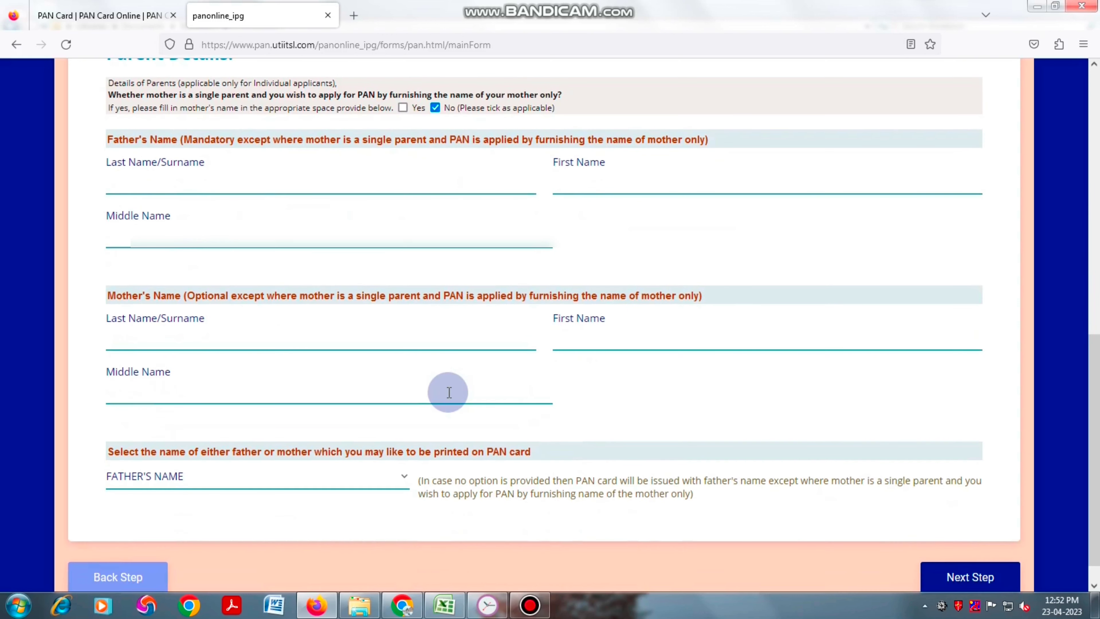
scroll(244, 155, down, 1)
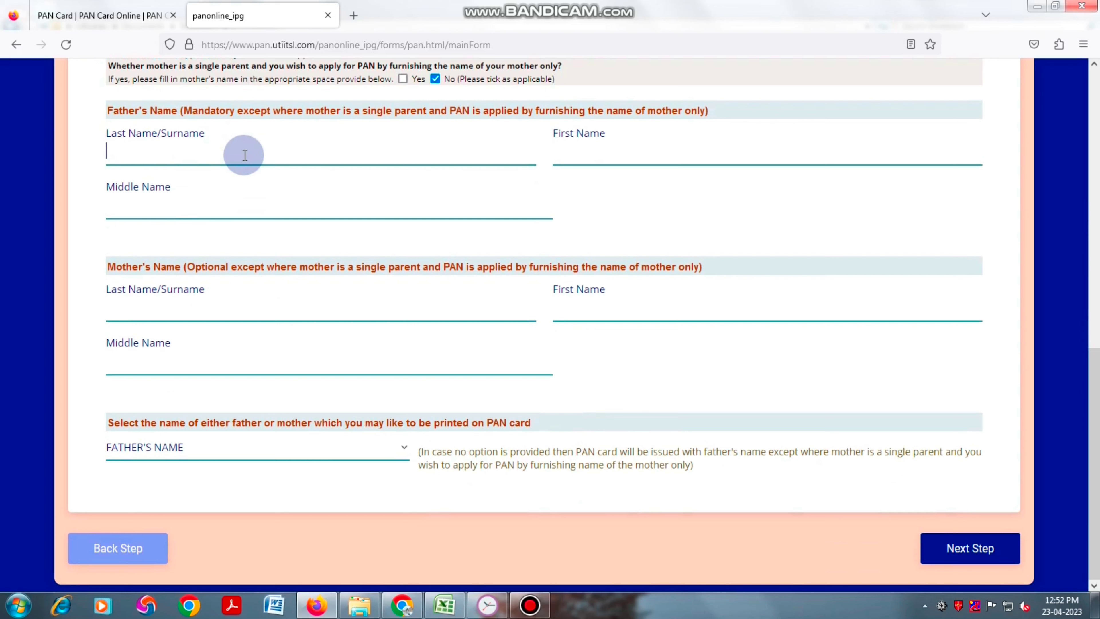
click(245, 154)
text(HAD)
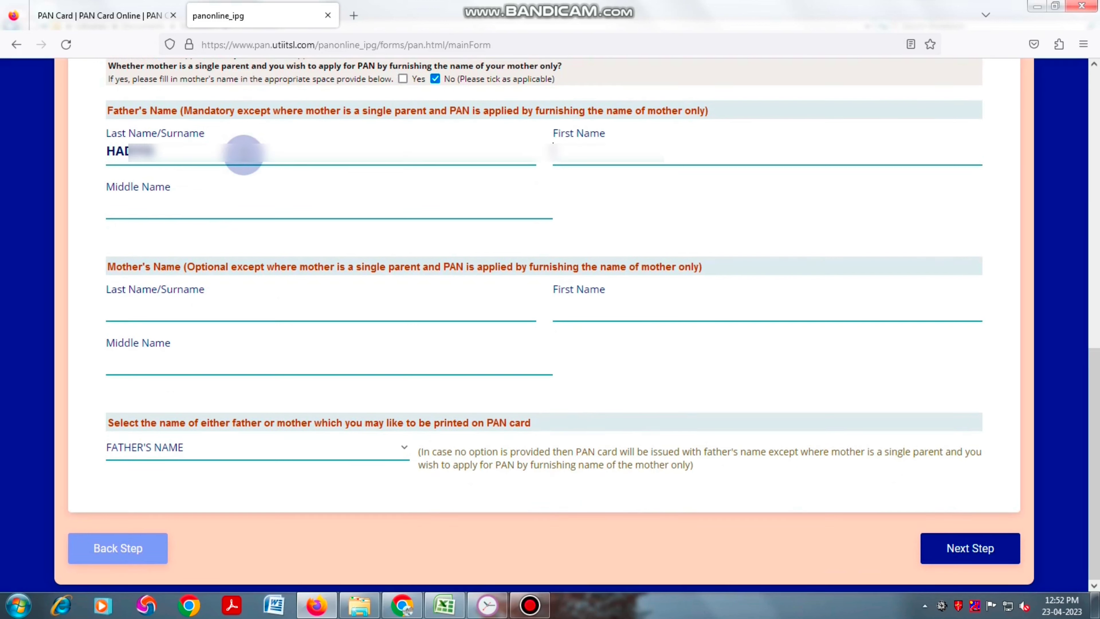
key(Tab)
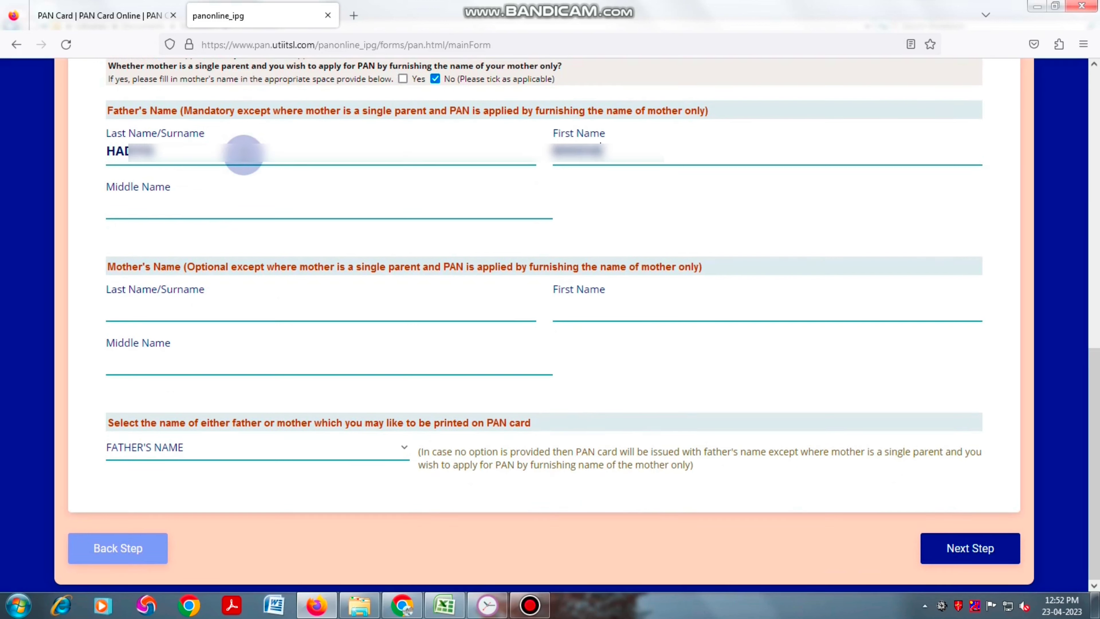
click(181, 213)
text(JADAVBHAI)
click(222, 245)
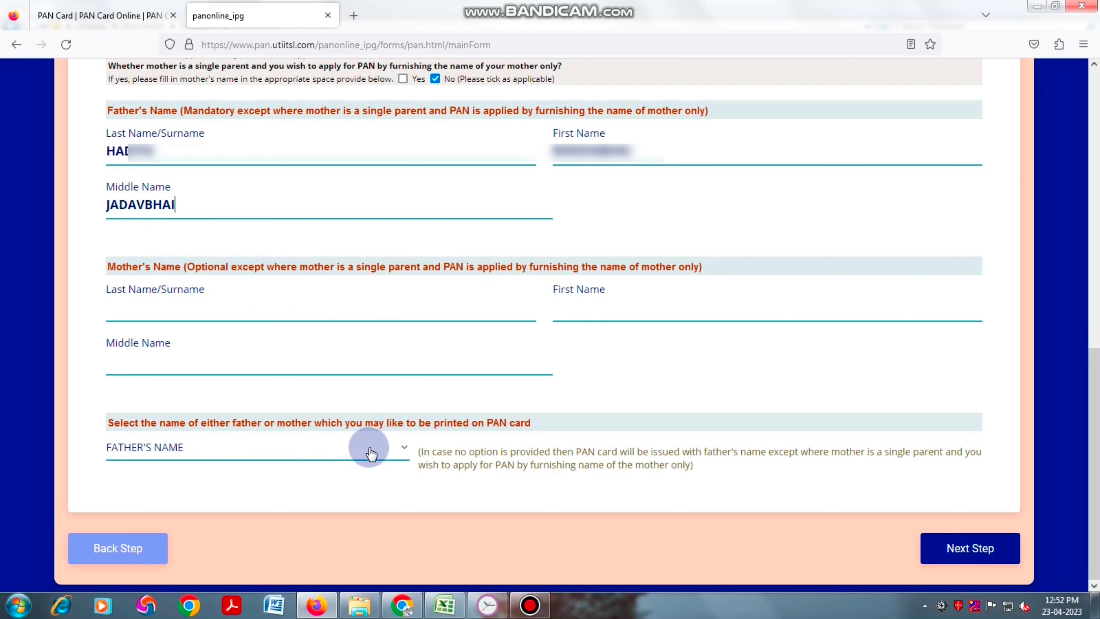
click(968, 556)
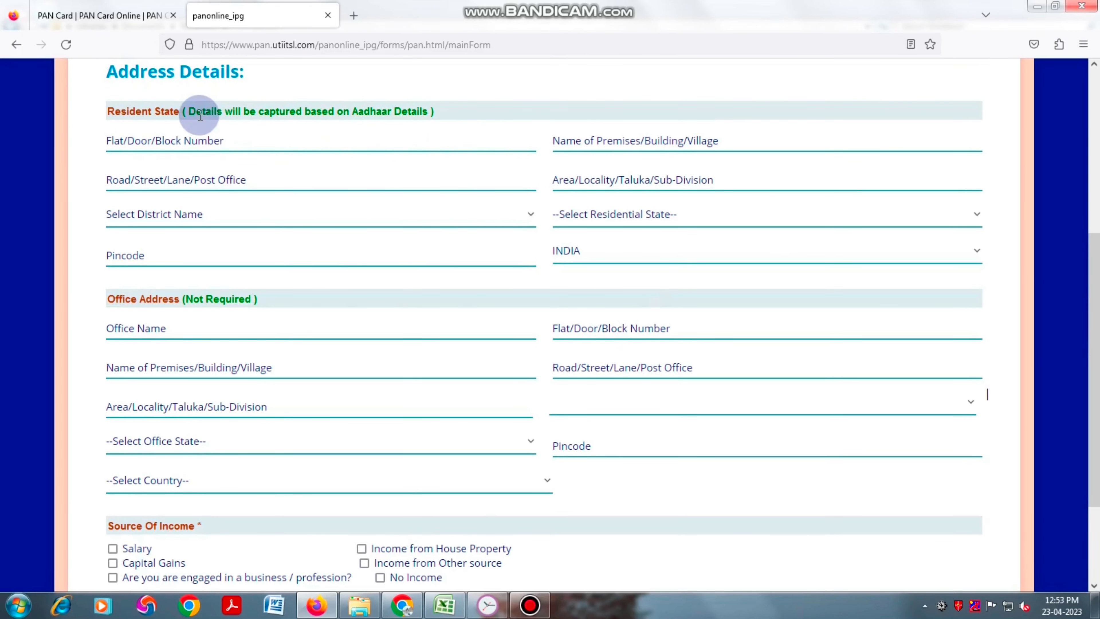
- Tick No Income as the source of income and dismiss the resulting alert
drag(187, 111, 432, 111)
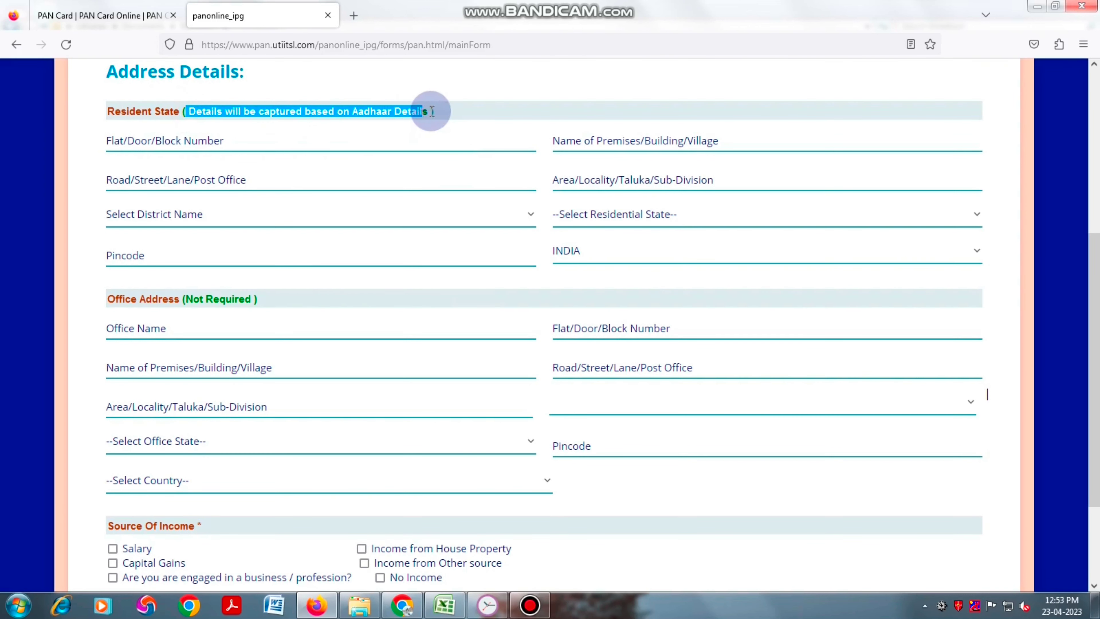
click(430, 132)
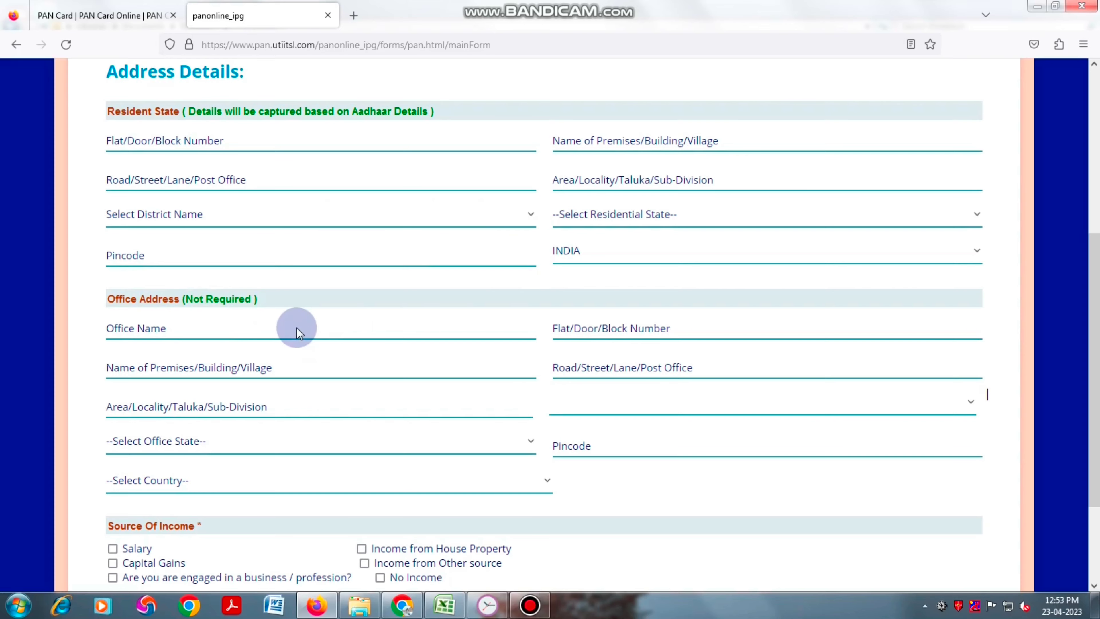
scroll(296, 327, down, 3)
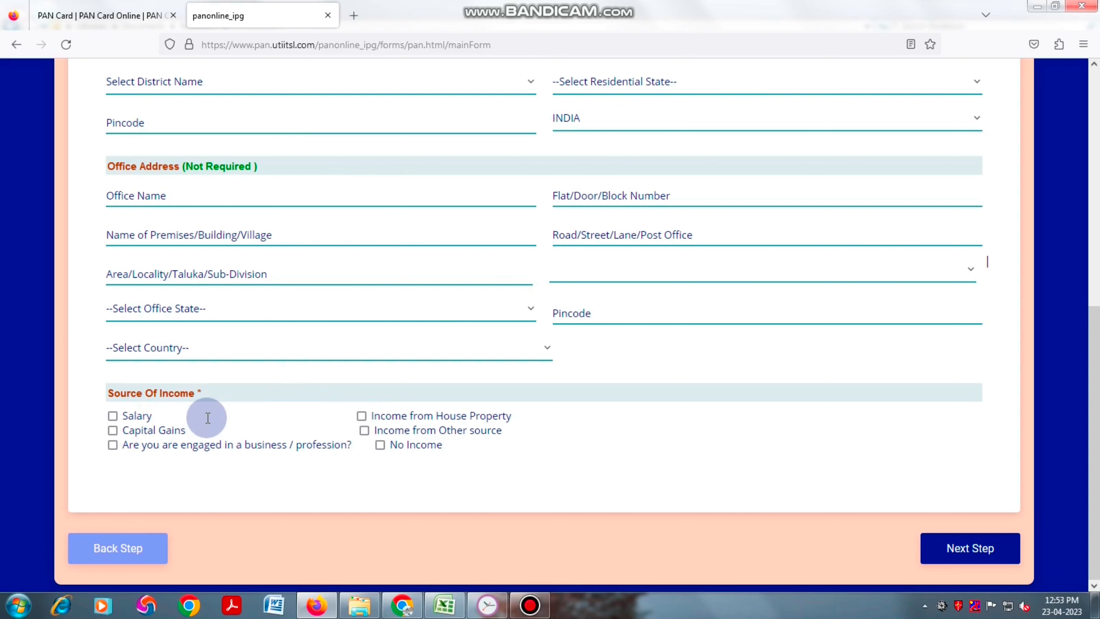
click(380, 446)
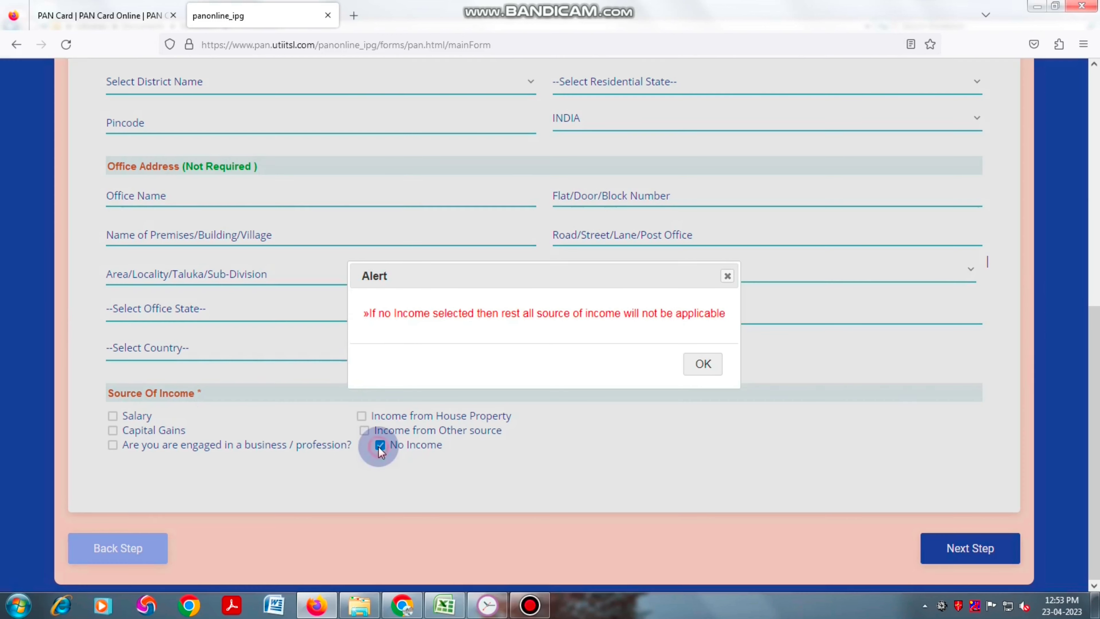
click(704, 366)
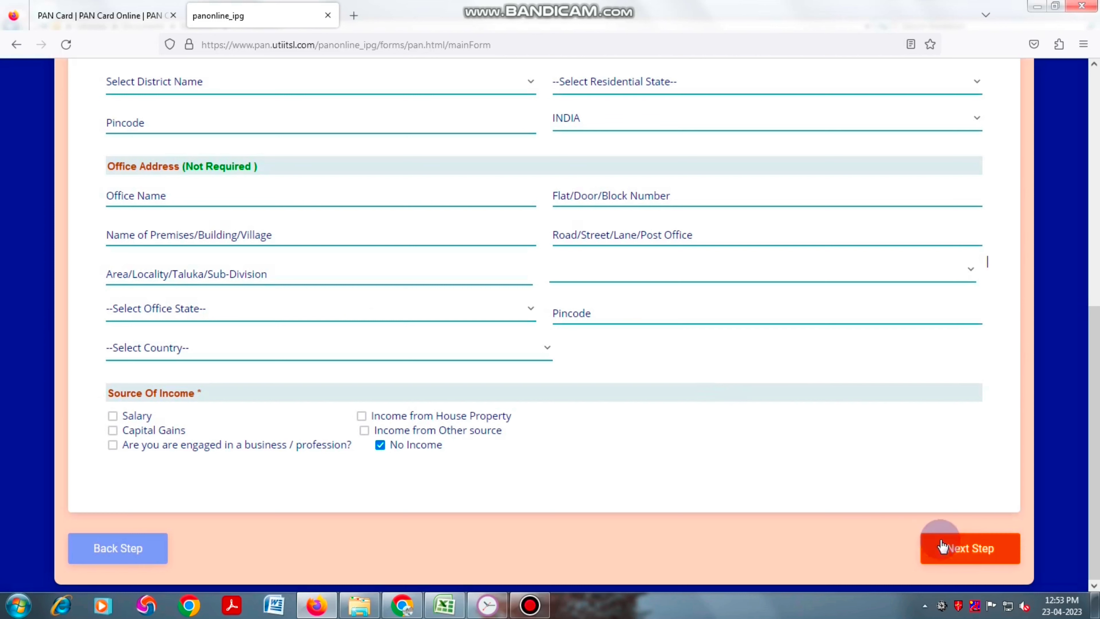
- On Other Details, declare in capacity HIMSELF/HERSELF and enter SURAT as the verification place
click(968, 549)
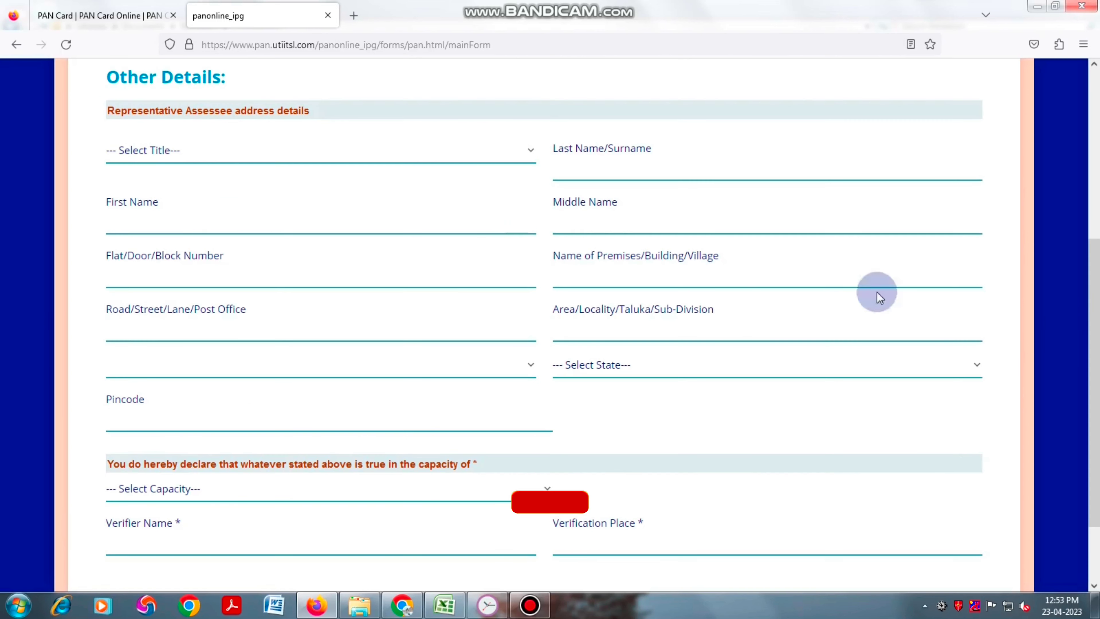
click(262, 164)
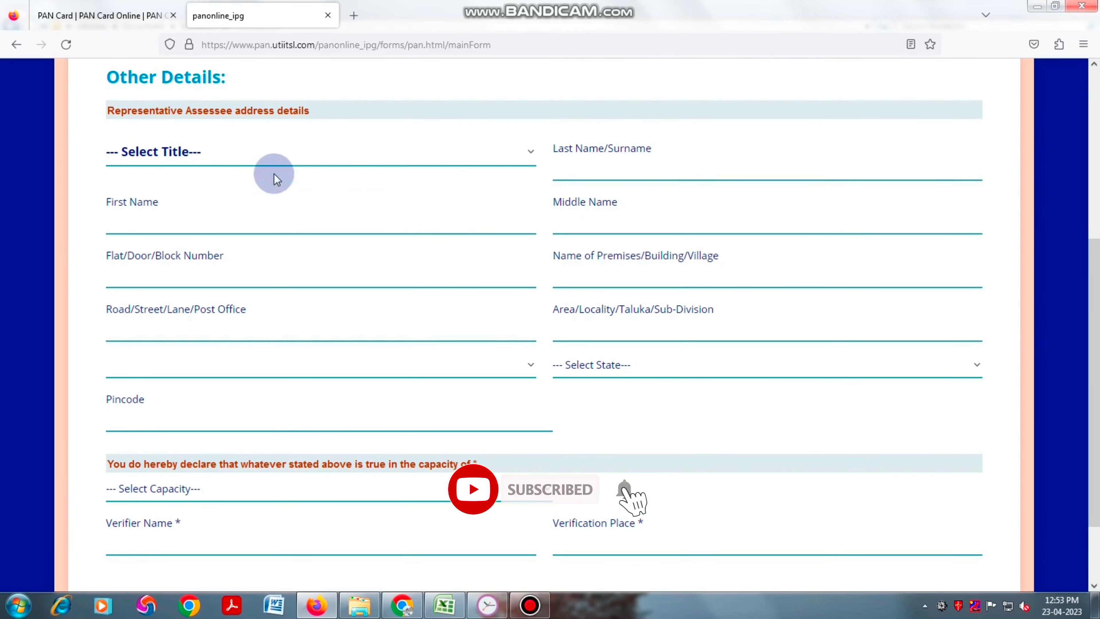
click(446, 160)
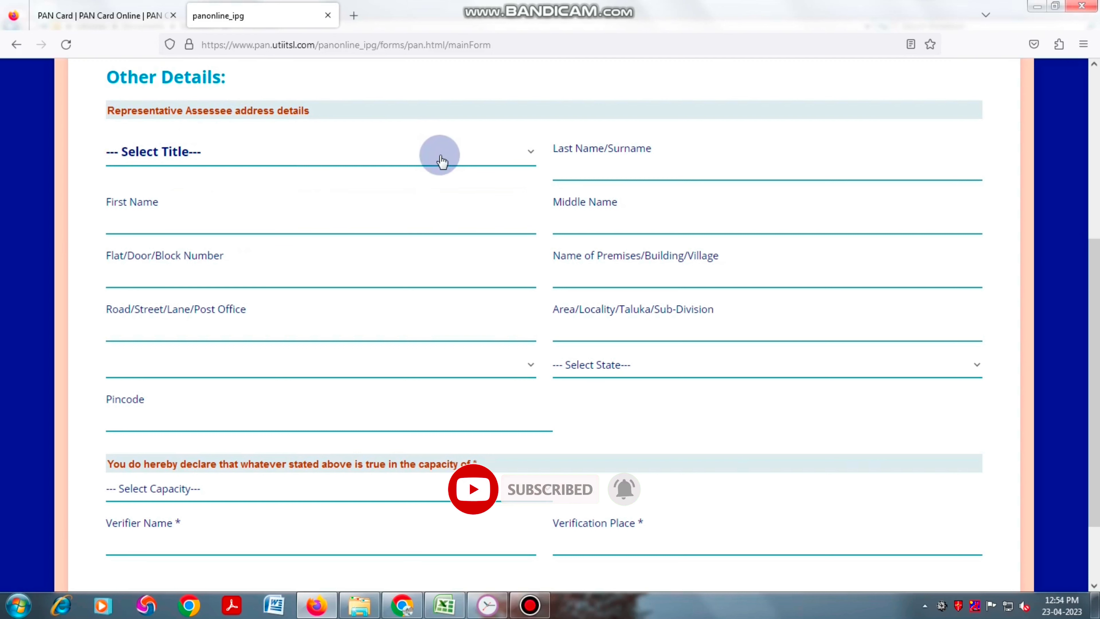
scroll(526, 237, down, 2)
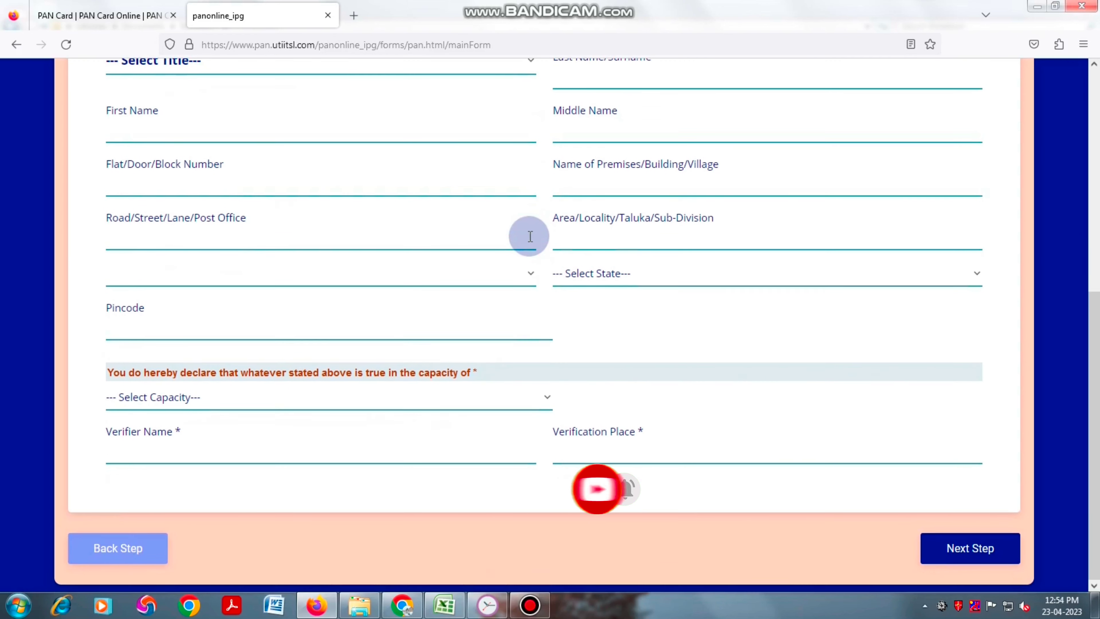
click(445, 394)
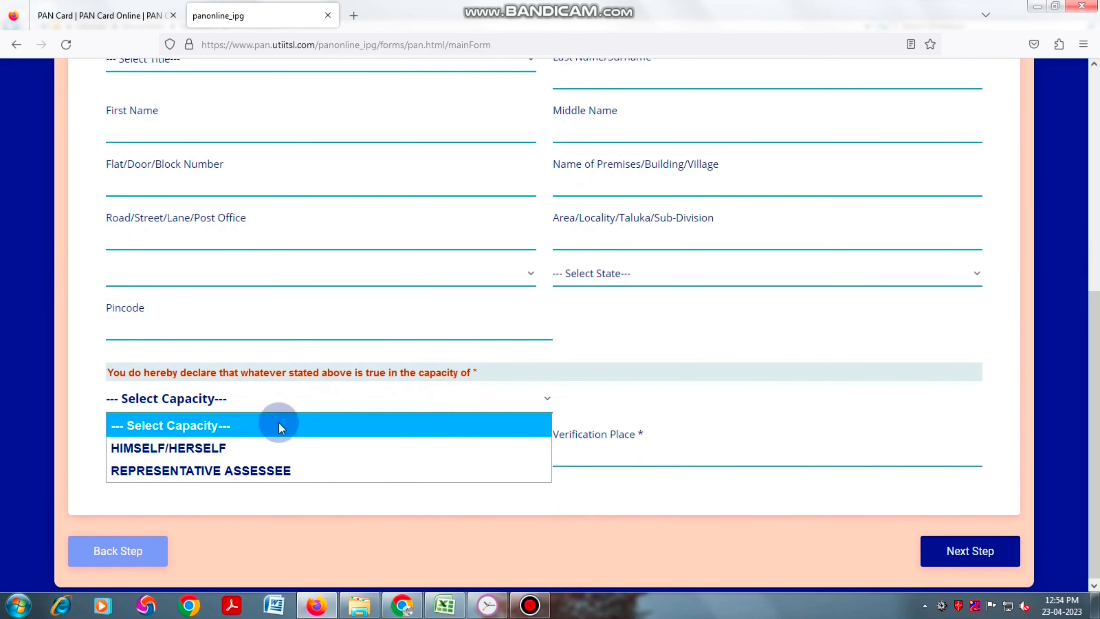
click(245, 449)
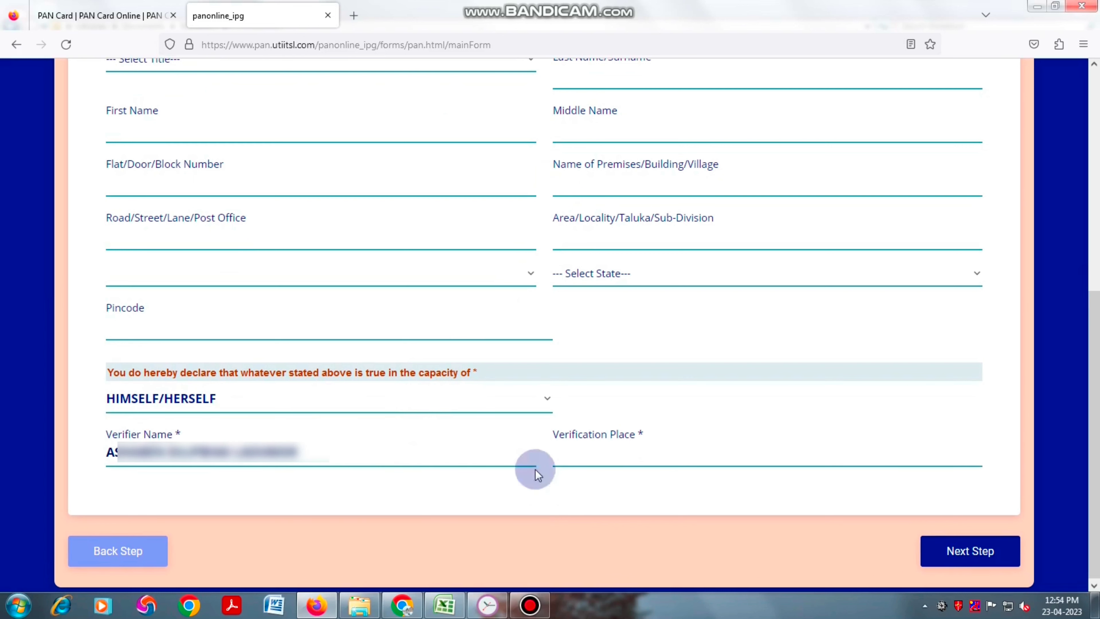
click(659, 453)
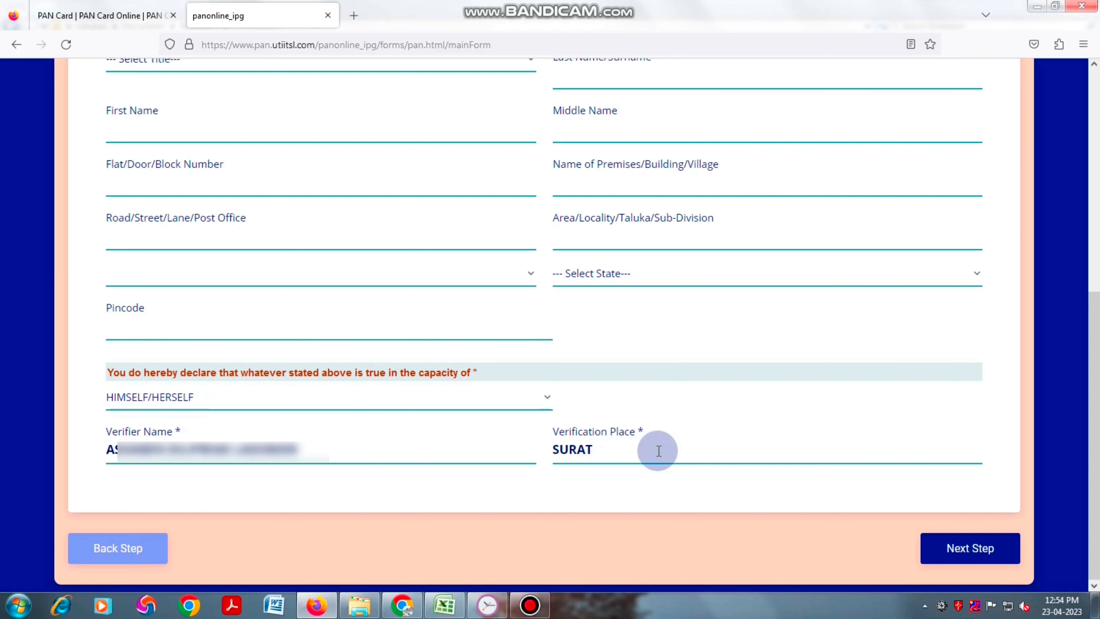
- Pass the Documents Upload step and submit Form 49A to bring up its summary
click(967, 553)
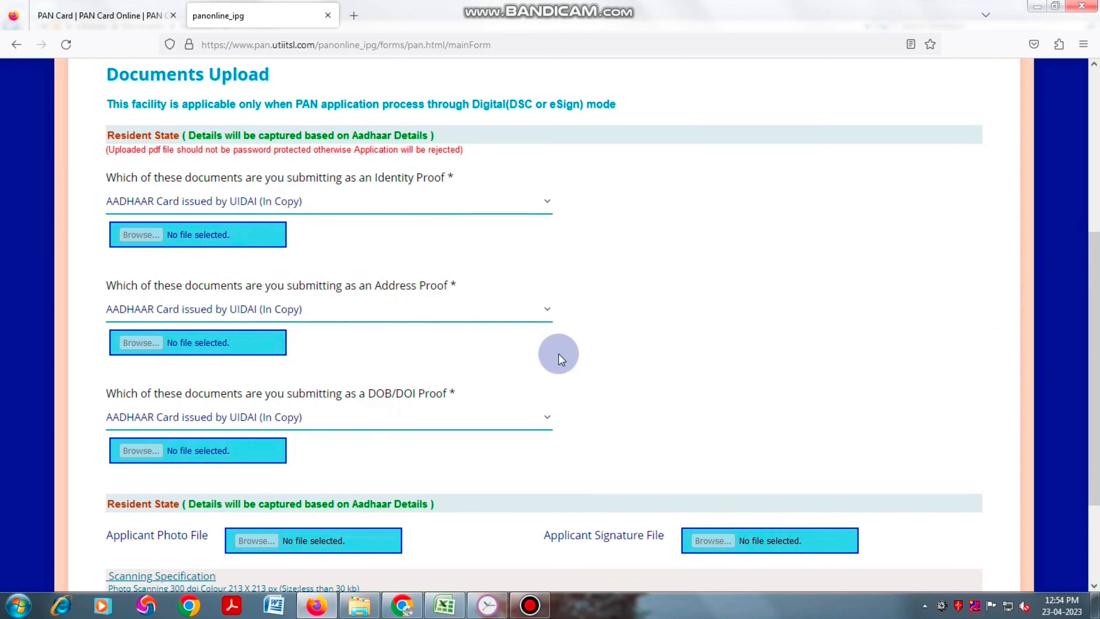
scroll(559, 354, down, 3)
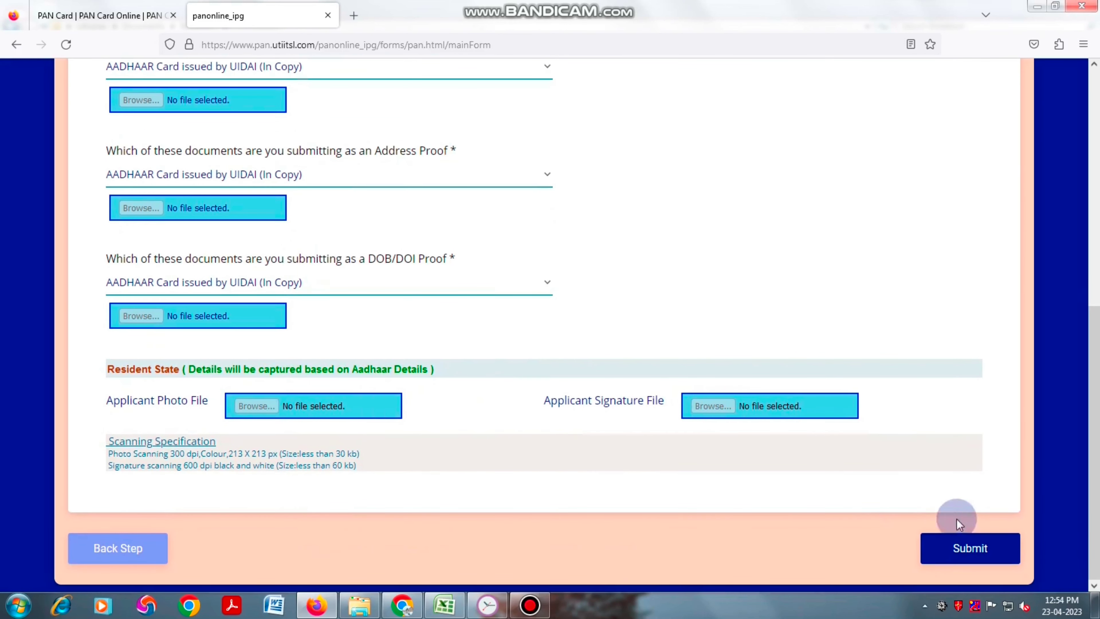
click(971, 549)
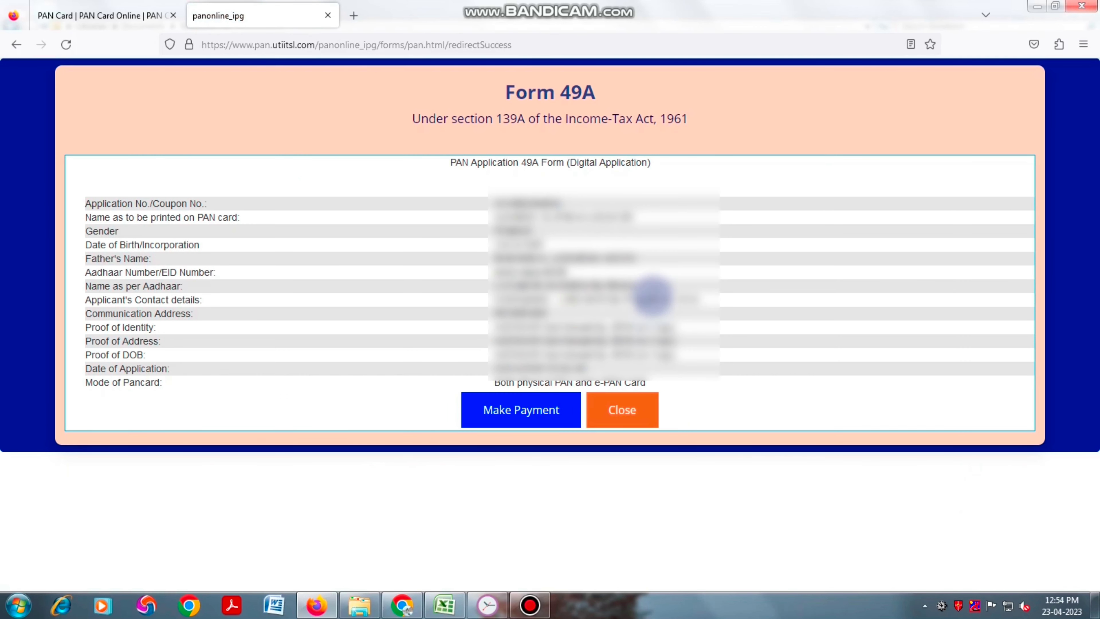
- Pay the ₹106.90 application fee through the BillDesk gateway
click(524, 416)
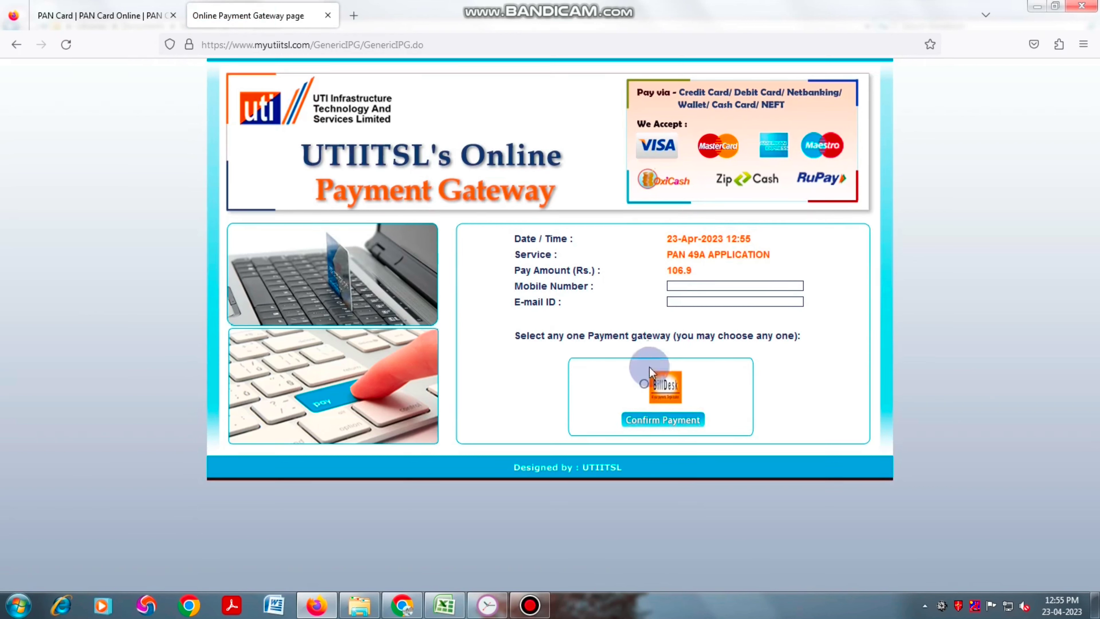
click(643, 387)
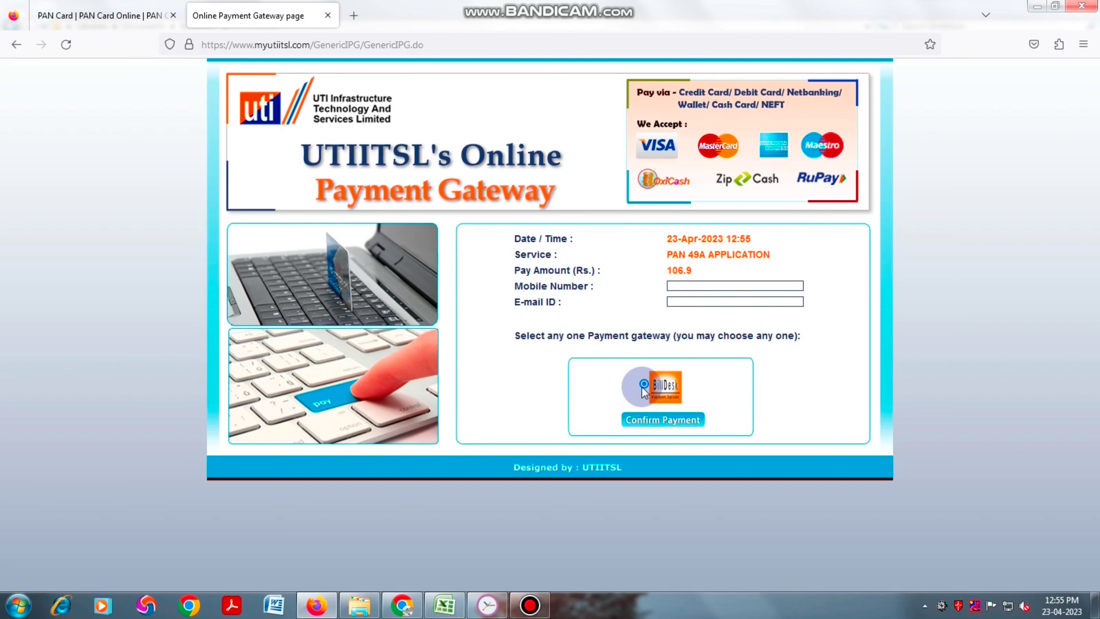
click(664, 420)
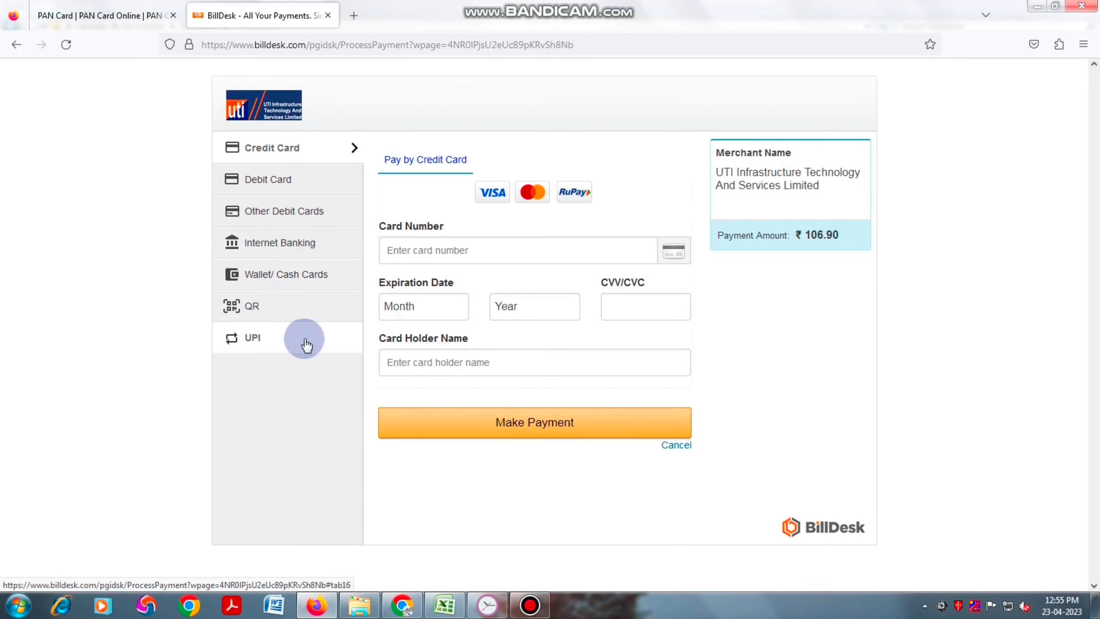
- Choose UPI on BillDesk, paste the payer's UPI ID and send the ₹106.90 payment request
click(304, 340)
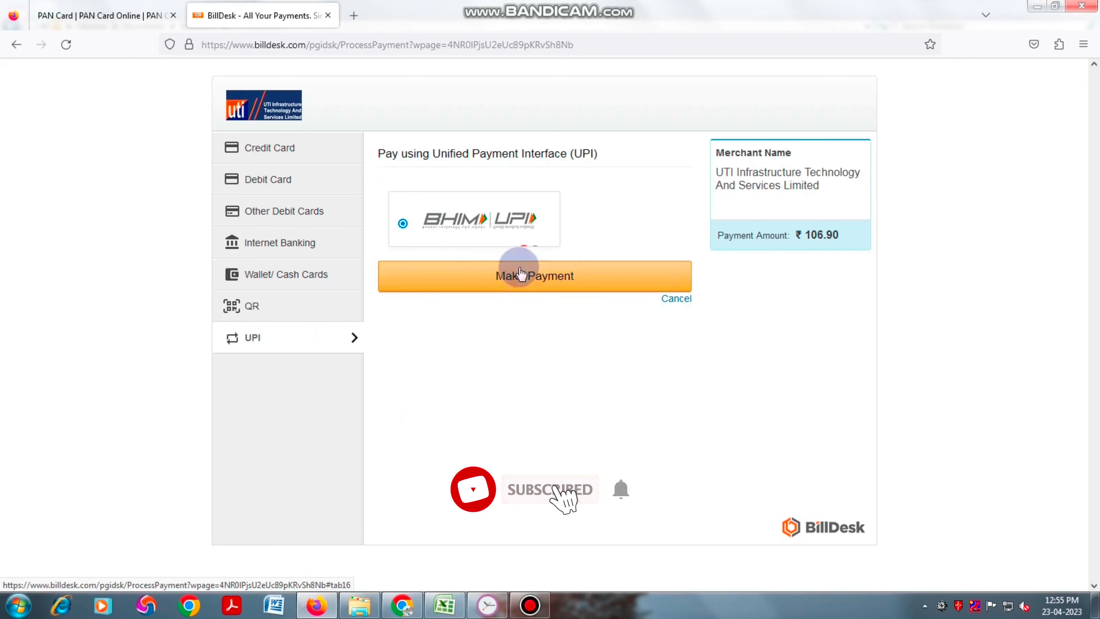
click(550, 280)
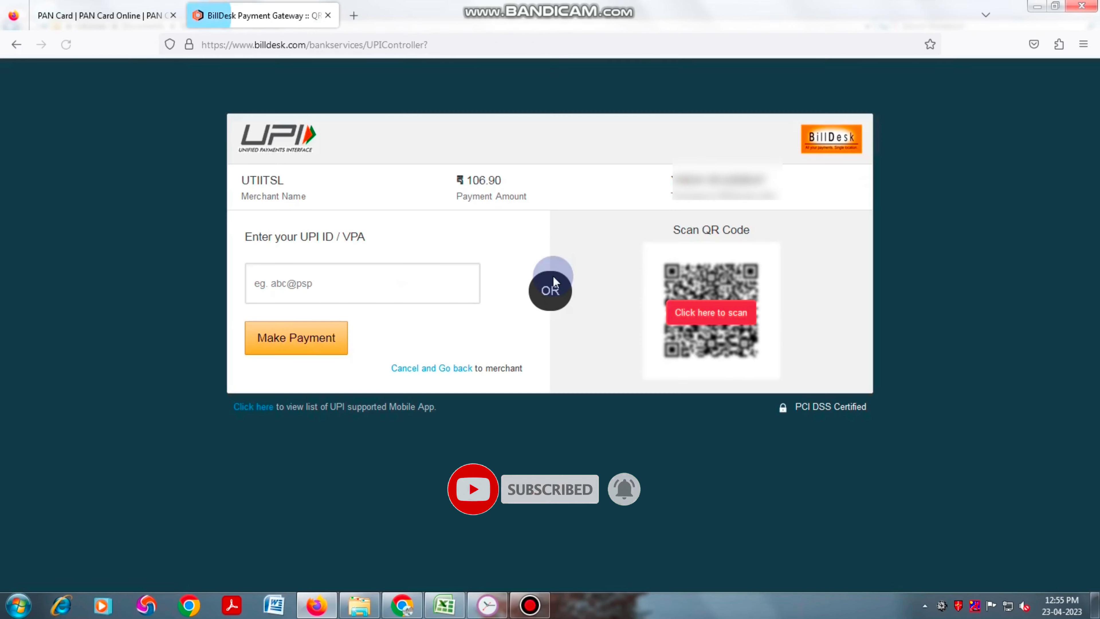
click(364, 283)
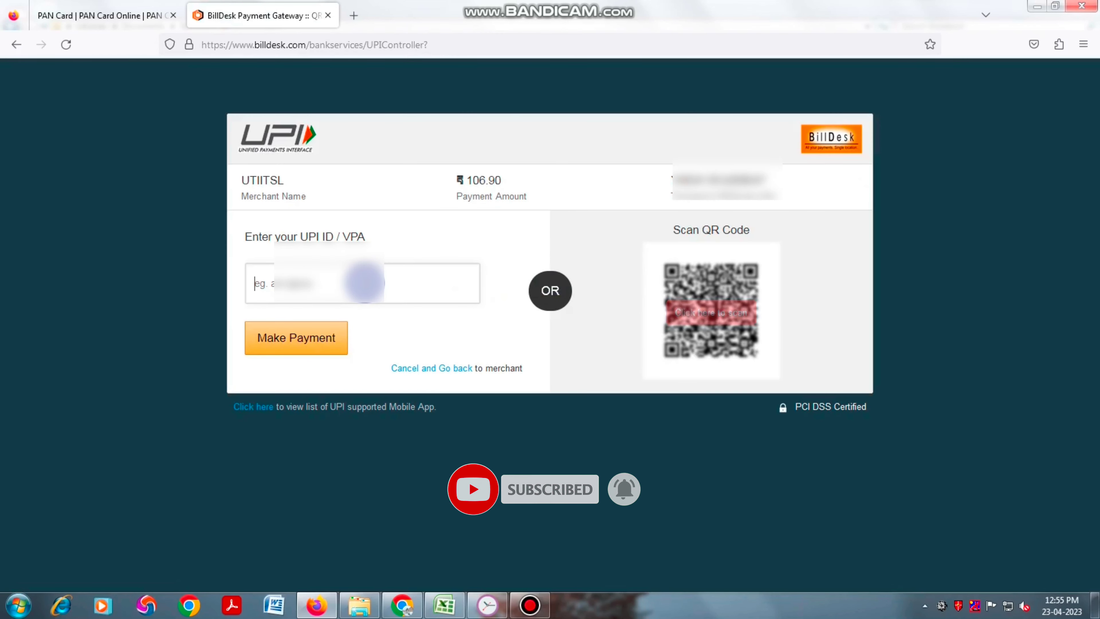
key(ctrl+v)
click(295, 347)
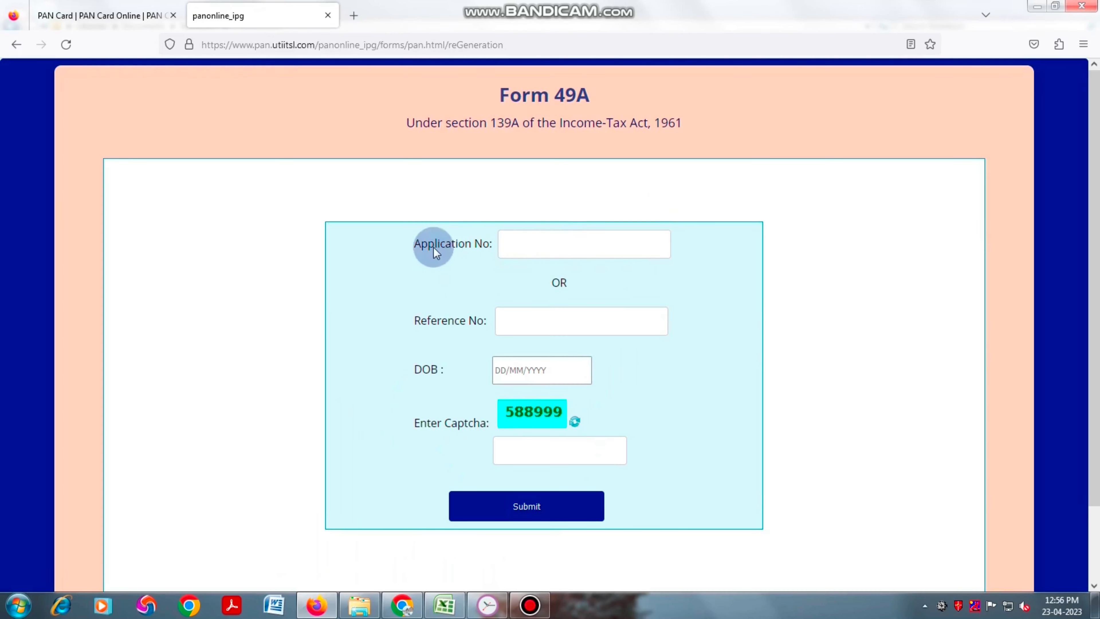
- Look up the paid application by its application number, the applicant's birth date and captcha 588999
click(529, 246)
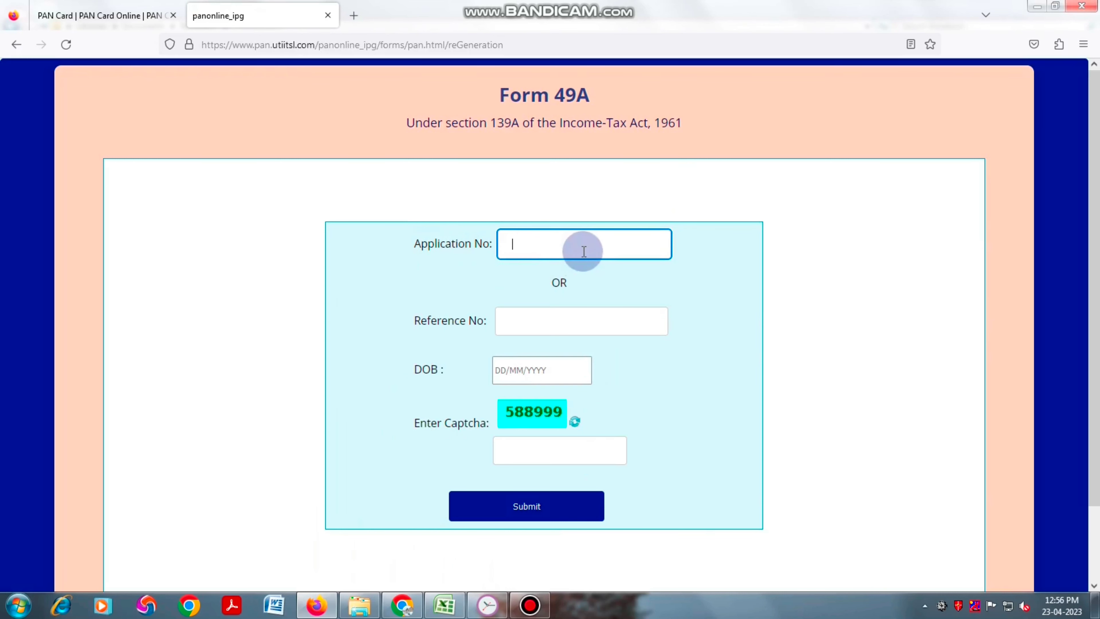
click(541, 367)
click(703, 339)
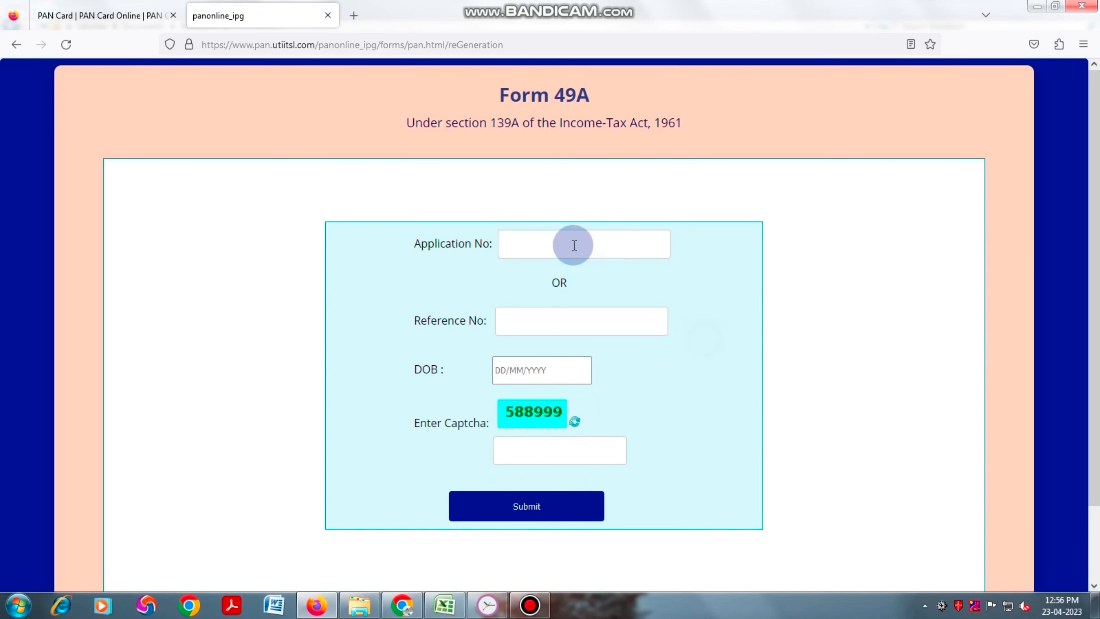
click(574, 245)
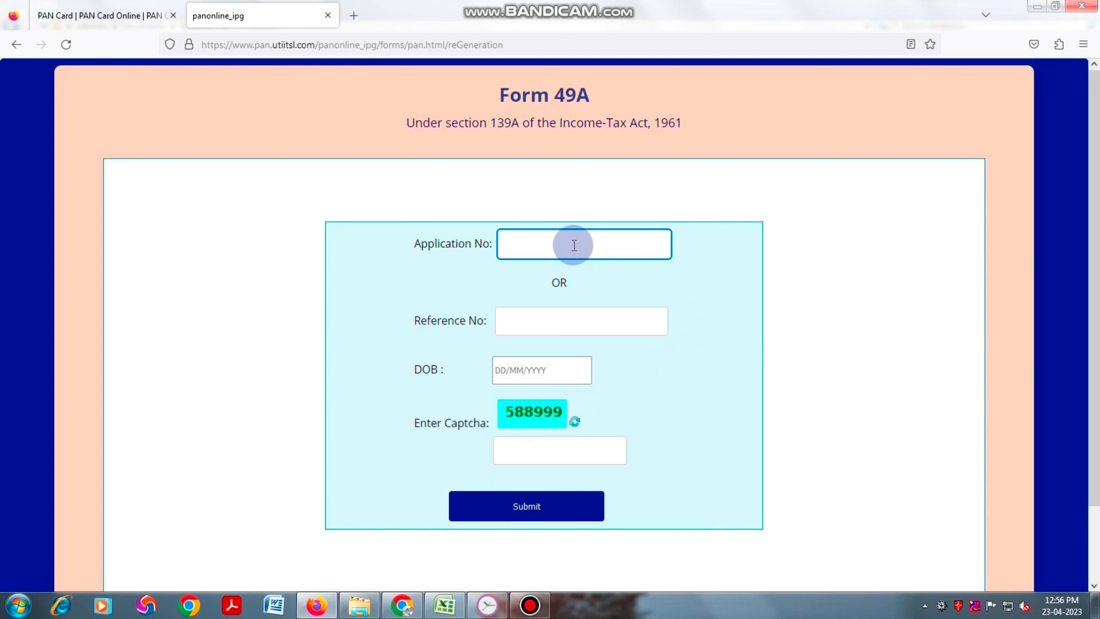
text(n123456789)
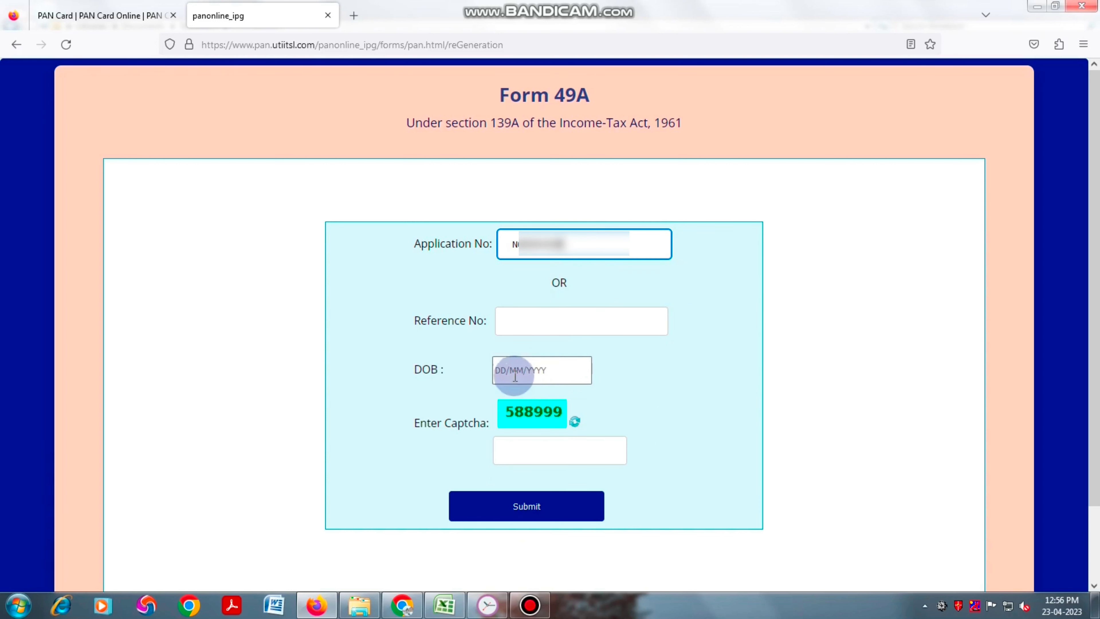
click(515, 376)
text(01/01/2000)
click(516, 442)
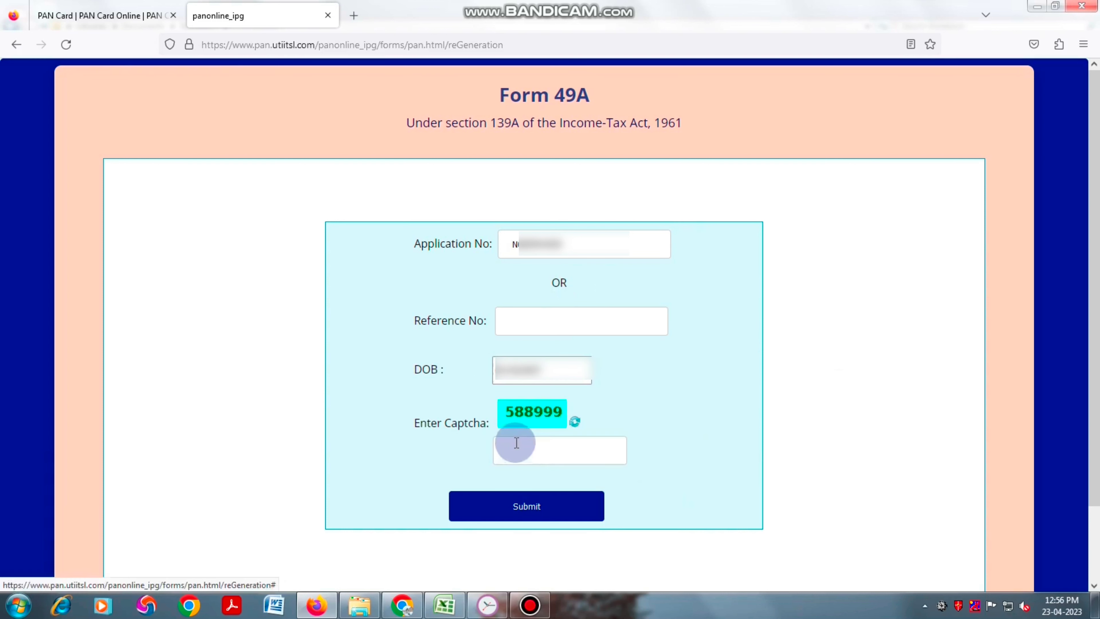
click(537, 448)
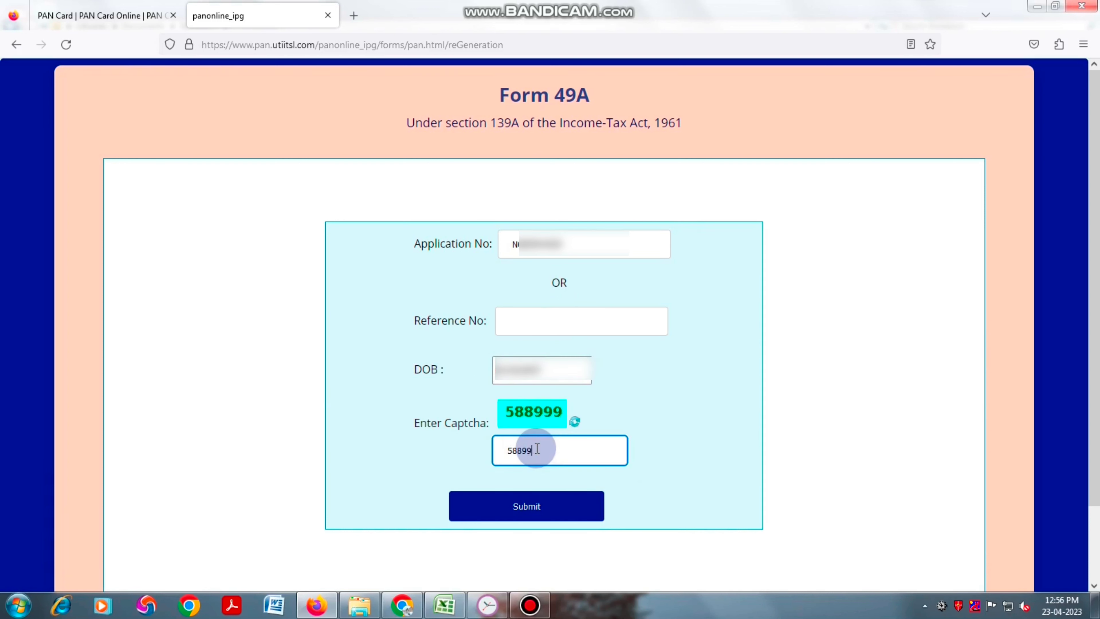
text(588999)
click(528, 508)
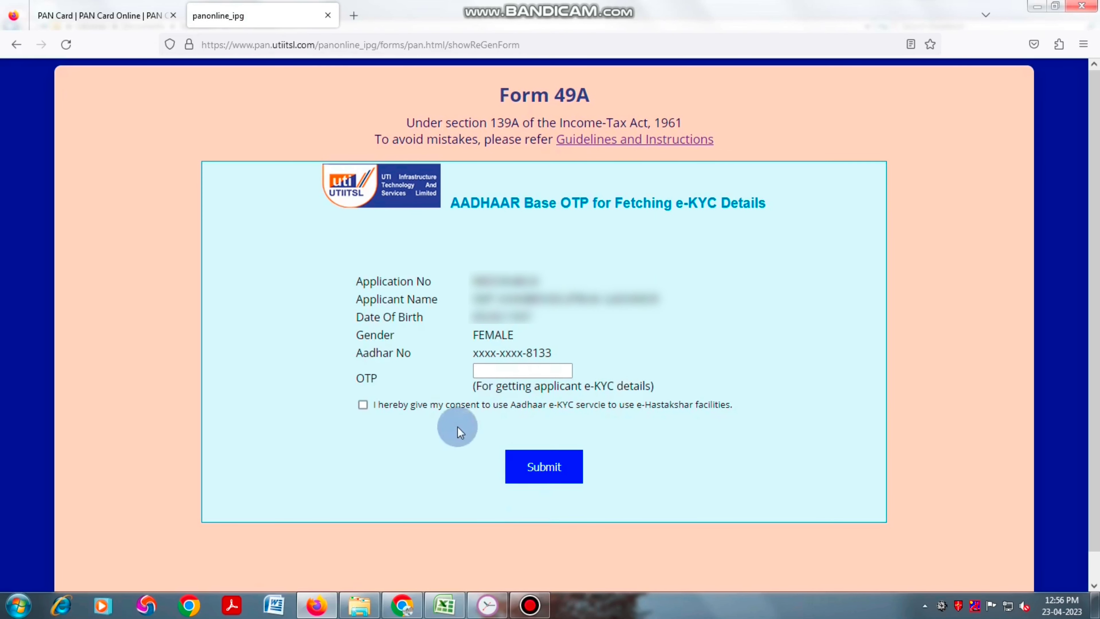
- Enter the Aadhaar OTP, consent to e-KYC and e-Hastakshar use, and submit it
click(520, 372)
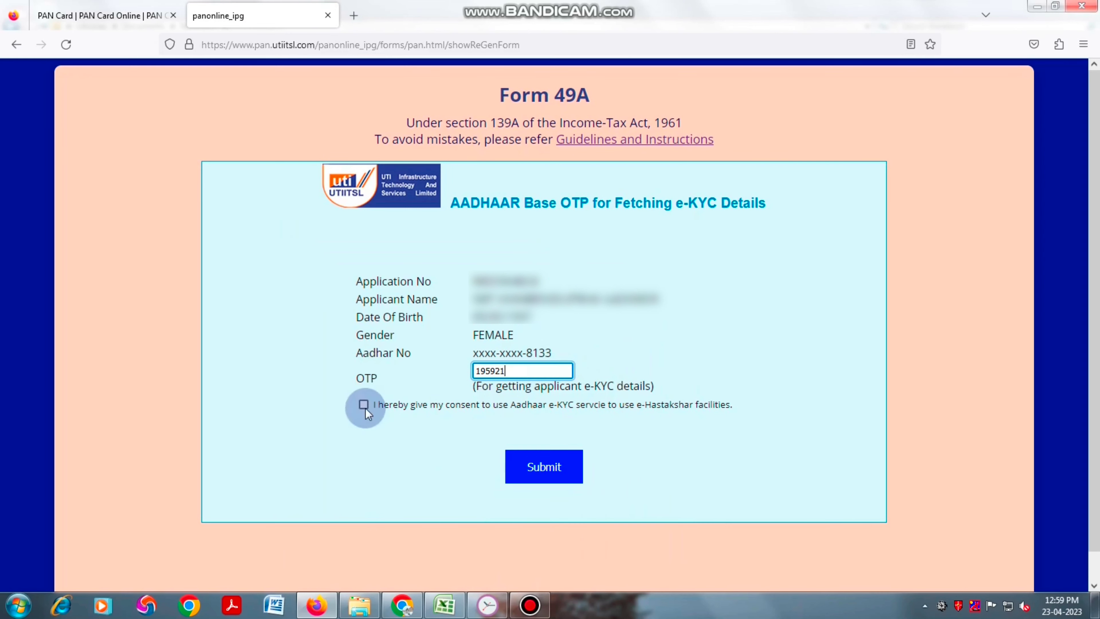
click(363, 405)
click(543, 470)
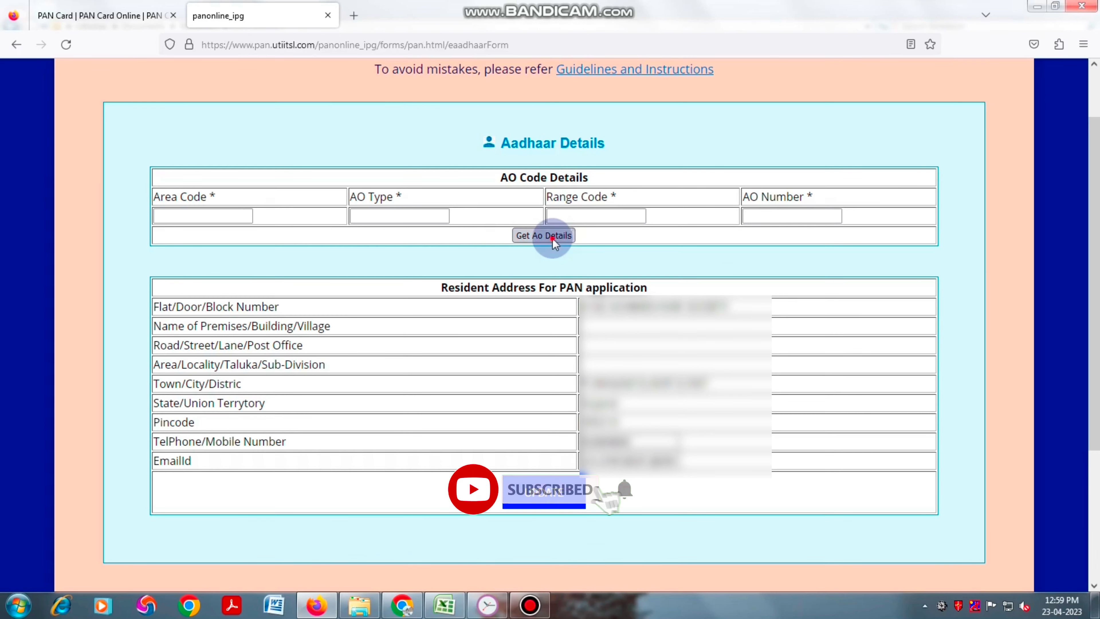
- Accept the suggested AO code GUJ W 404 92 and update the application details
click(552, 238)
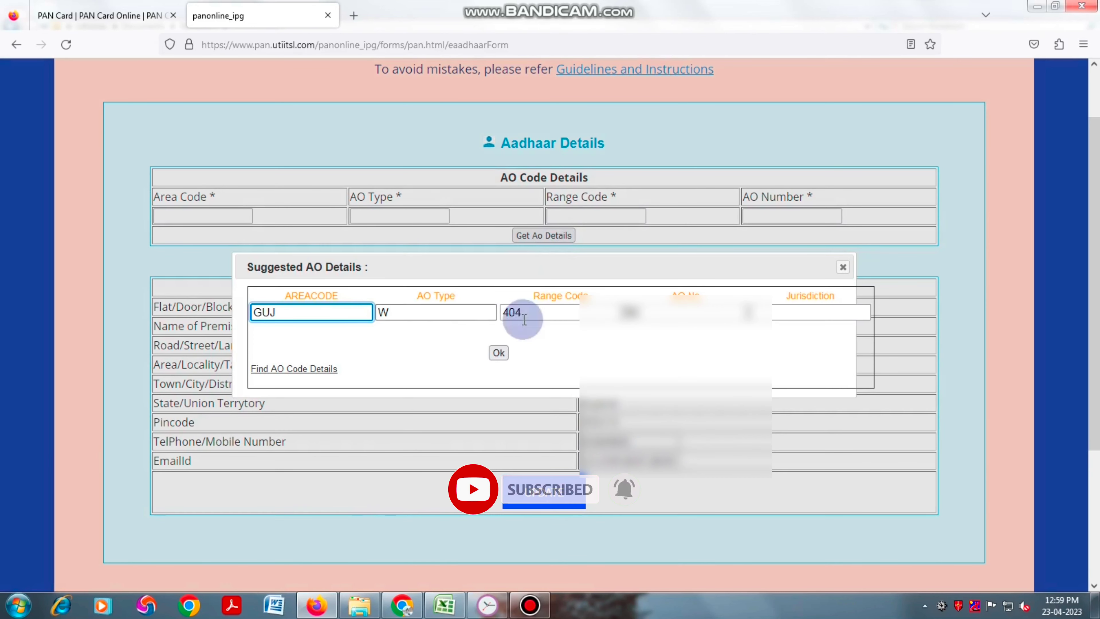
click(499, 352)
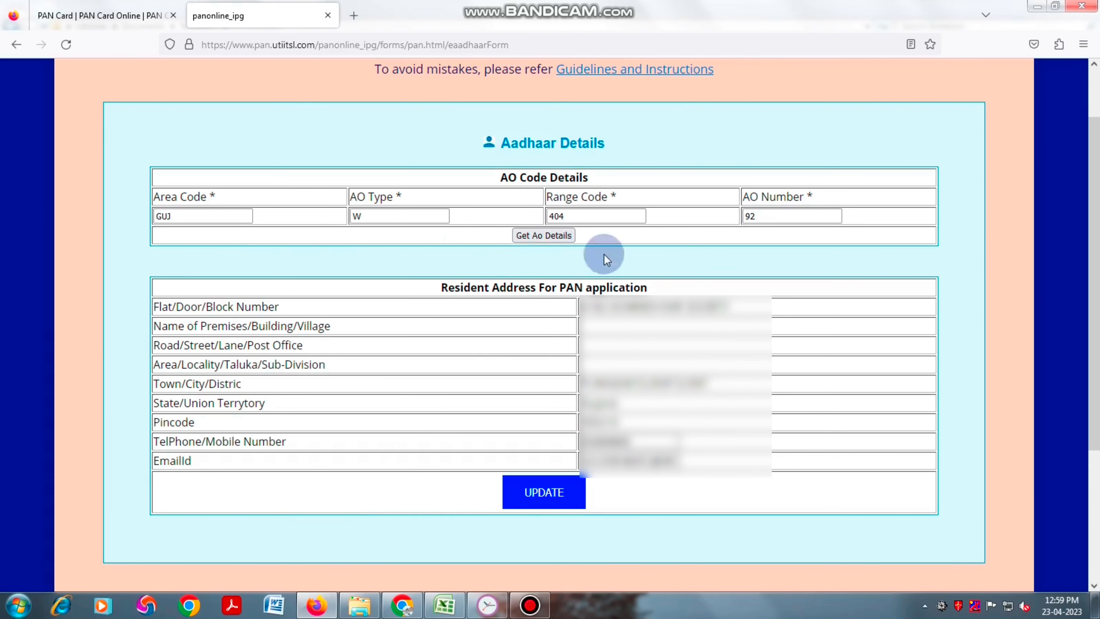
click(545, 494)
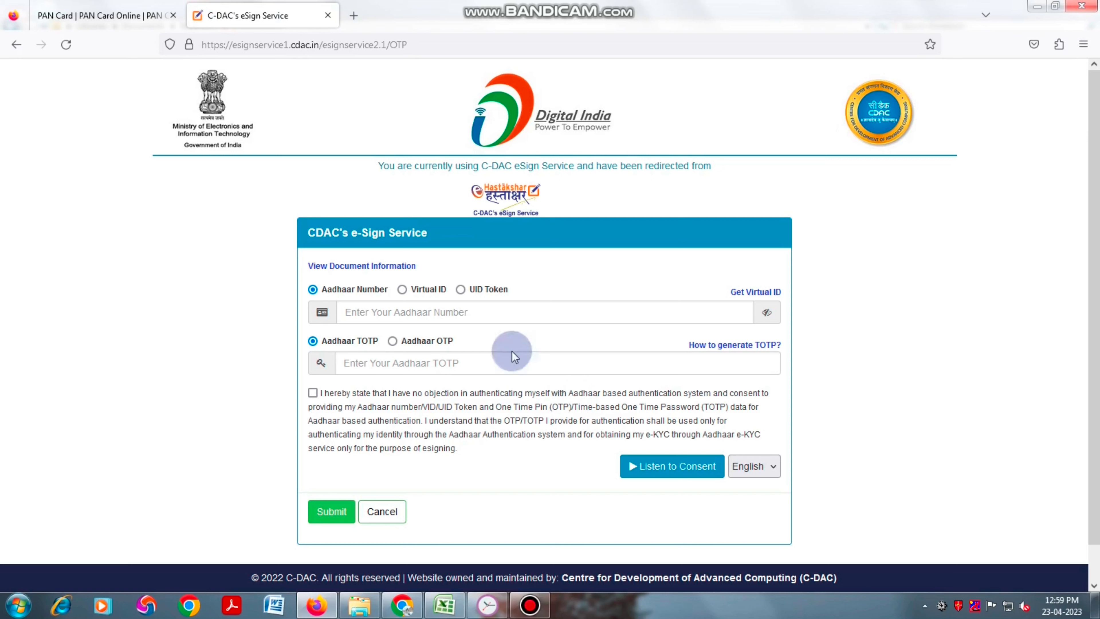
- Enter the Aadhaar number and request an OTP for Aadhaar OTP verification
click(376, 312)
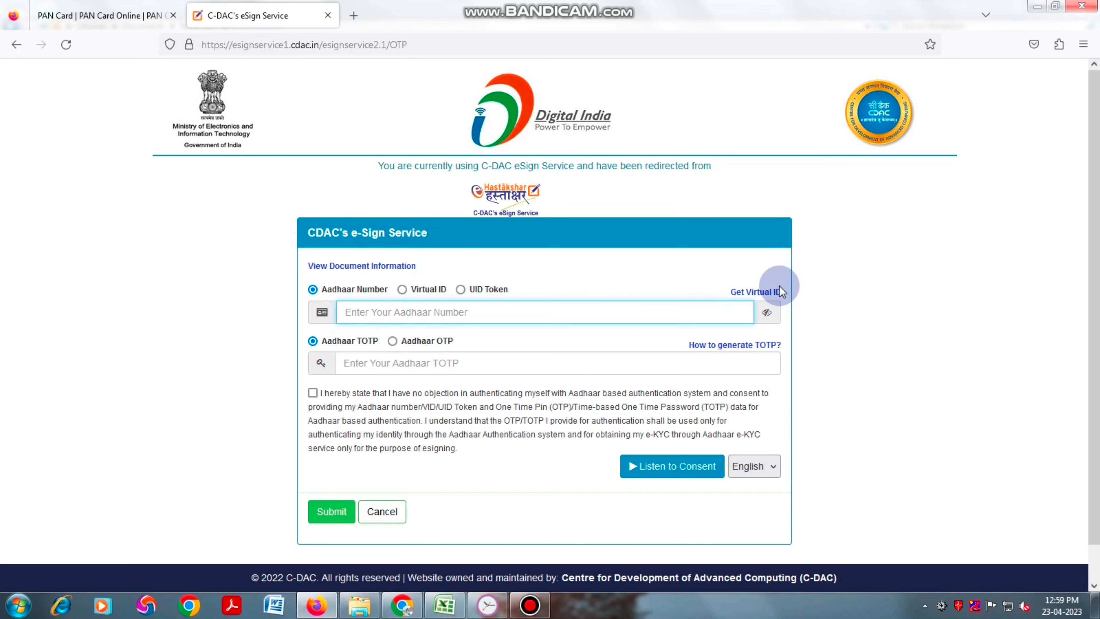
text(12345678)
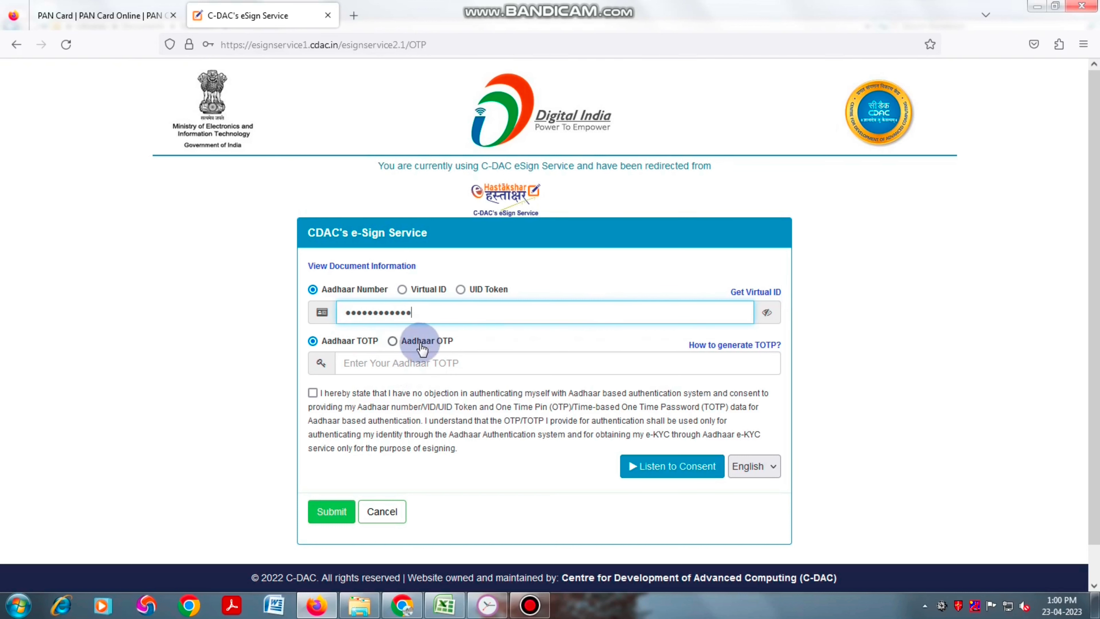
click(393, 342)
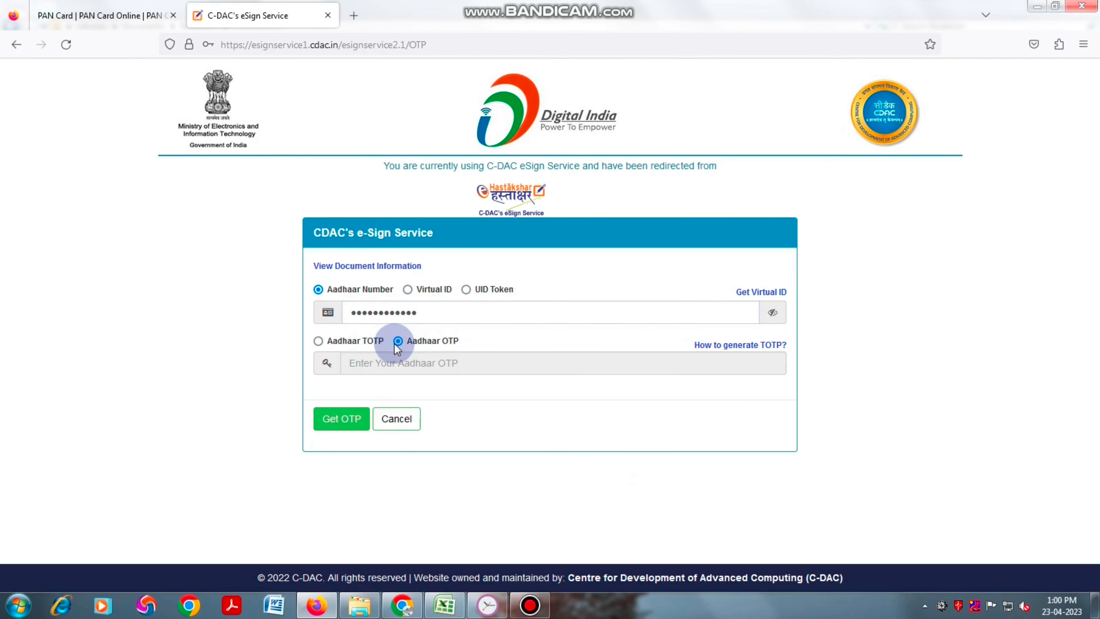
click(339, 418)
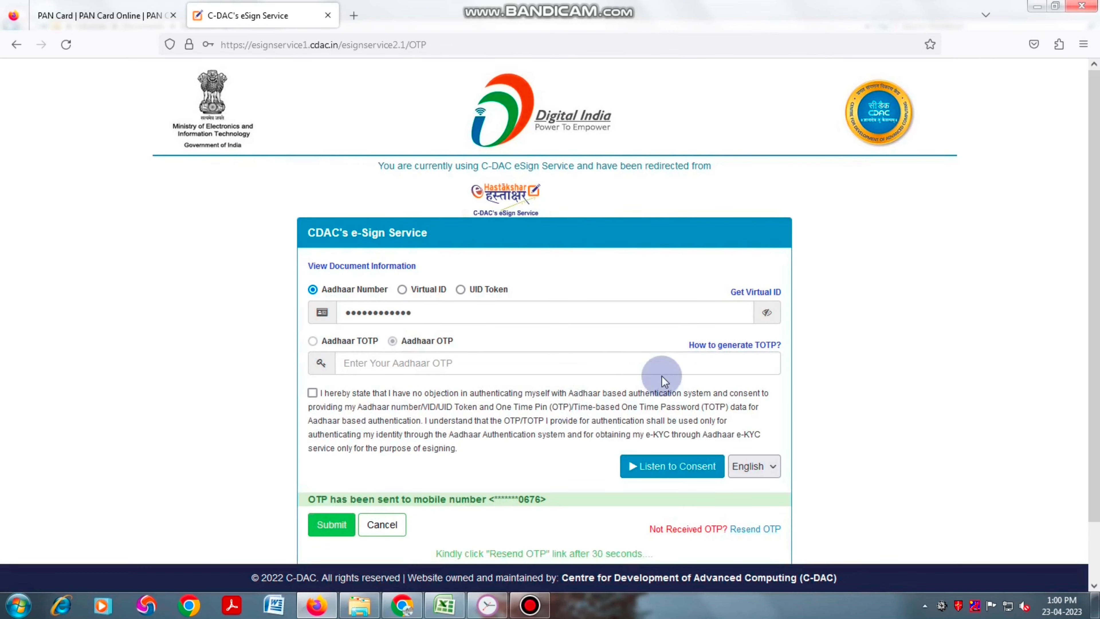
- Enter the received OTP, consent to Aadhaar authentication, and submit to e-sign the application
scroll(663, 375, down, 2)
click(479, 301)
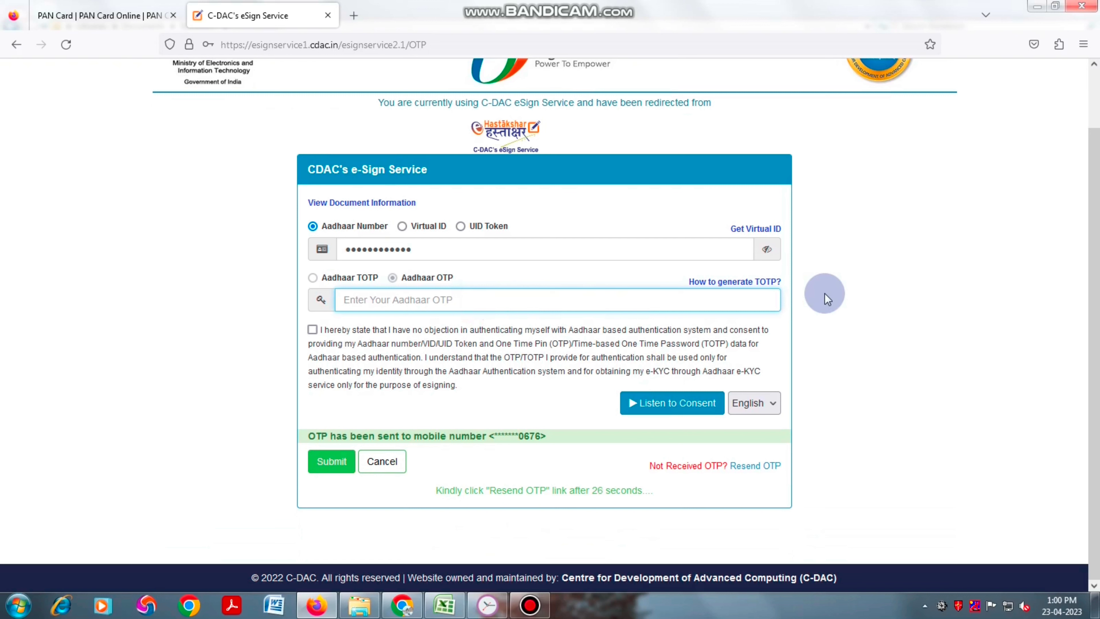
text(••••)
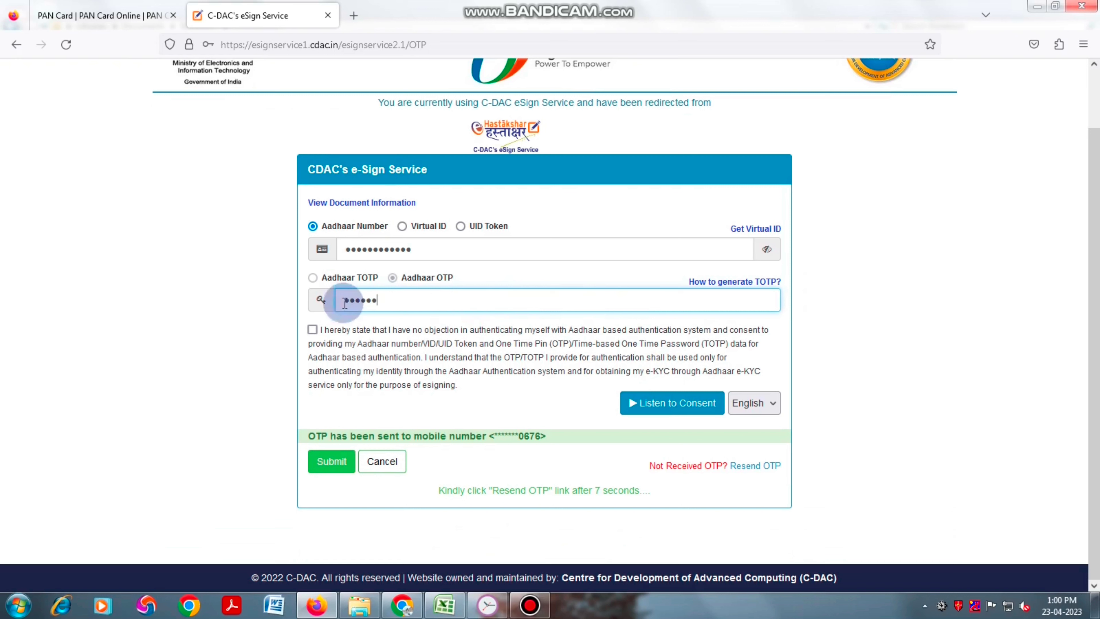
click(312, 329)
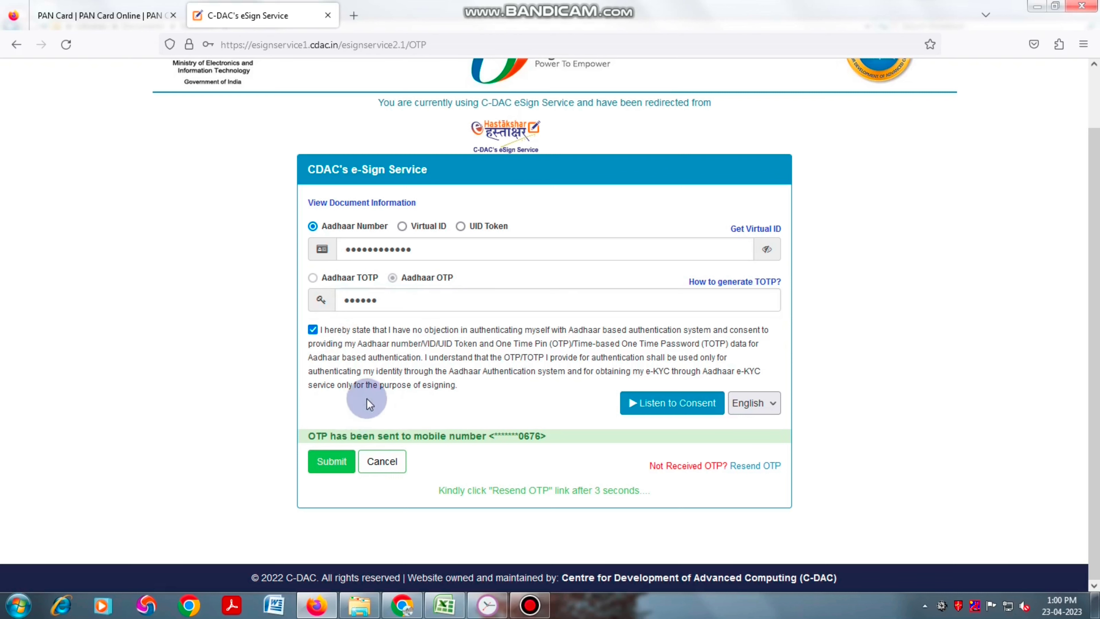
click(332, 461)
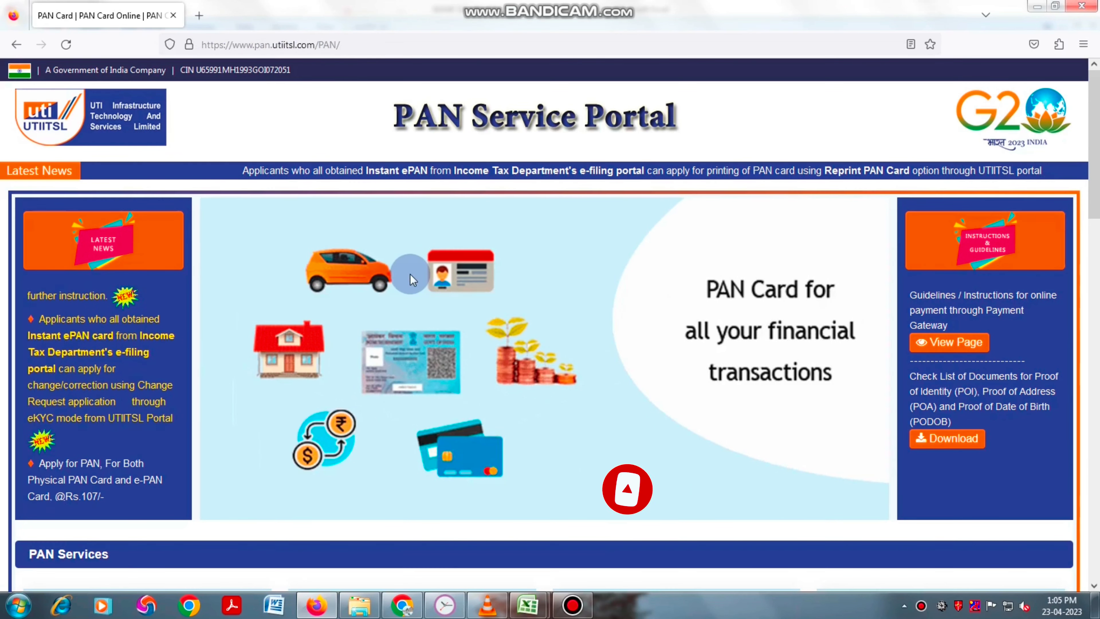
- Go to Track PAN Card status tracking in the PAN Services section
scroll(402, 255, down, 10)
scroll(412, 252, down, 2)
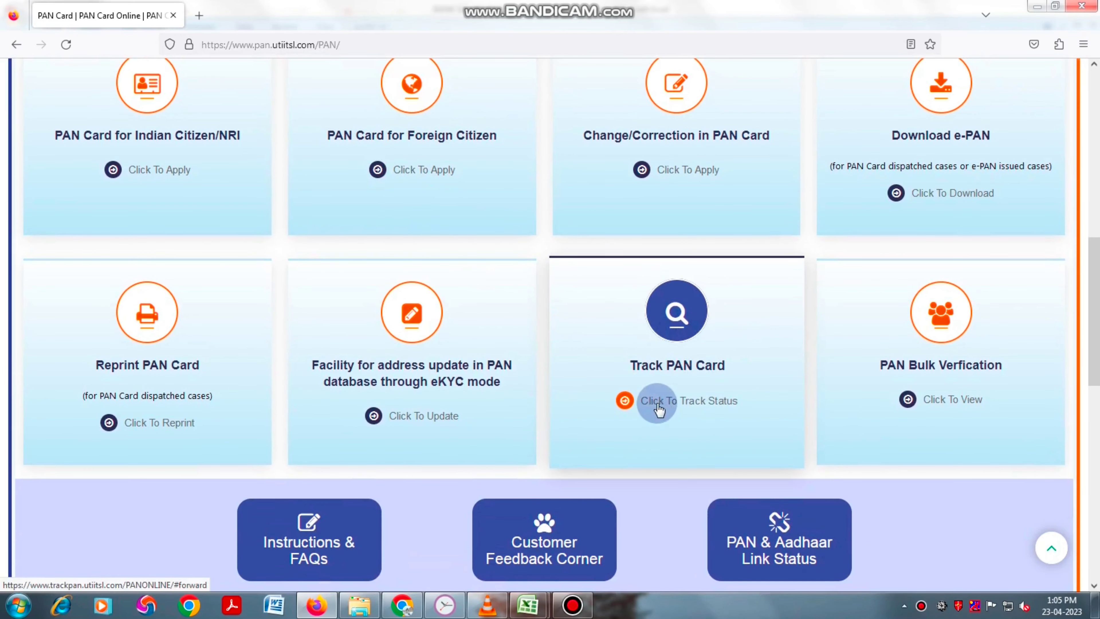
click(701, 400)
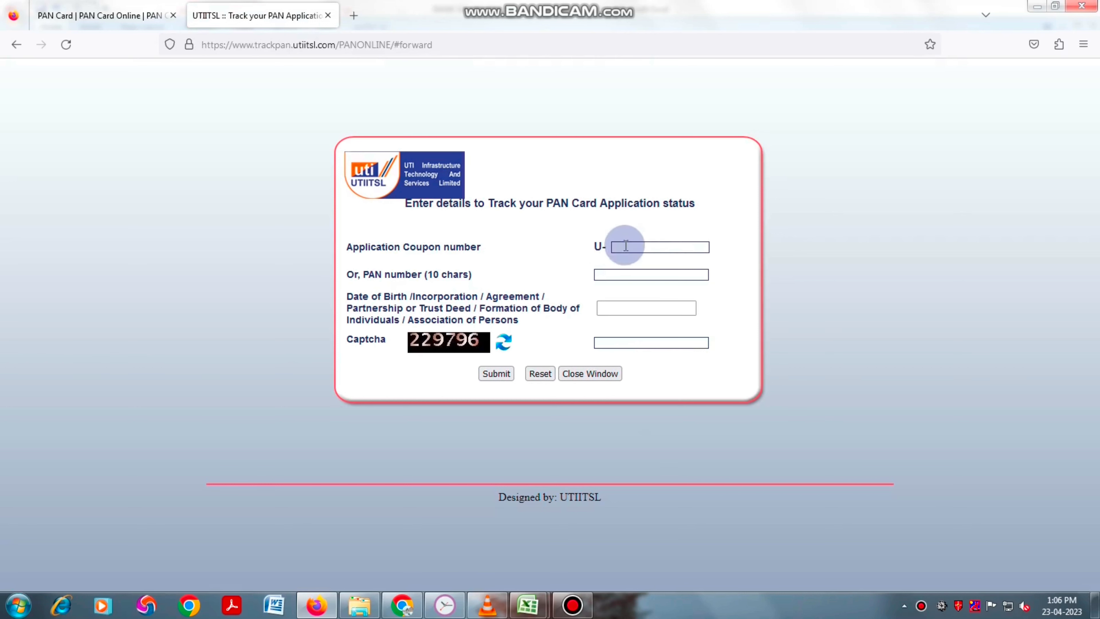
- Fill in the application coupon number, date of birth and captcha 229796, then submit
click(628, 246)
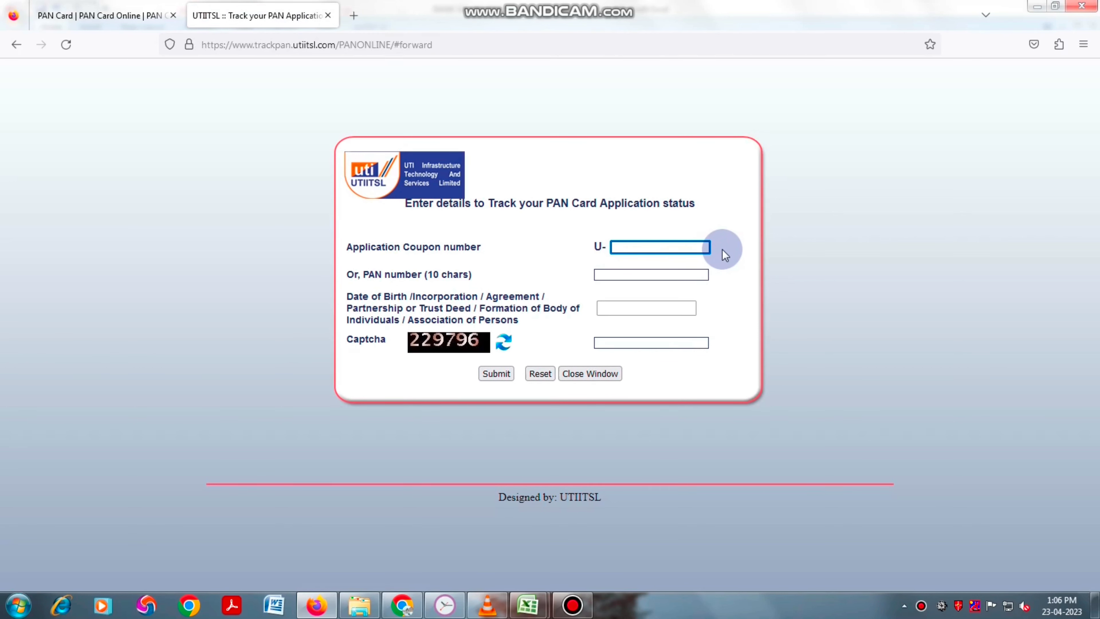
key(ctrl+v)
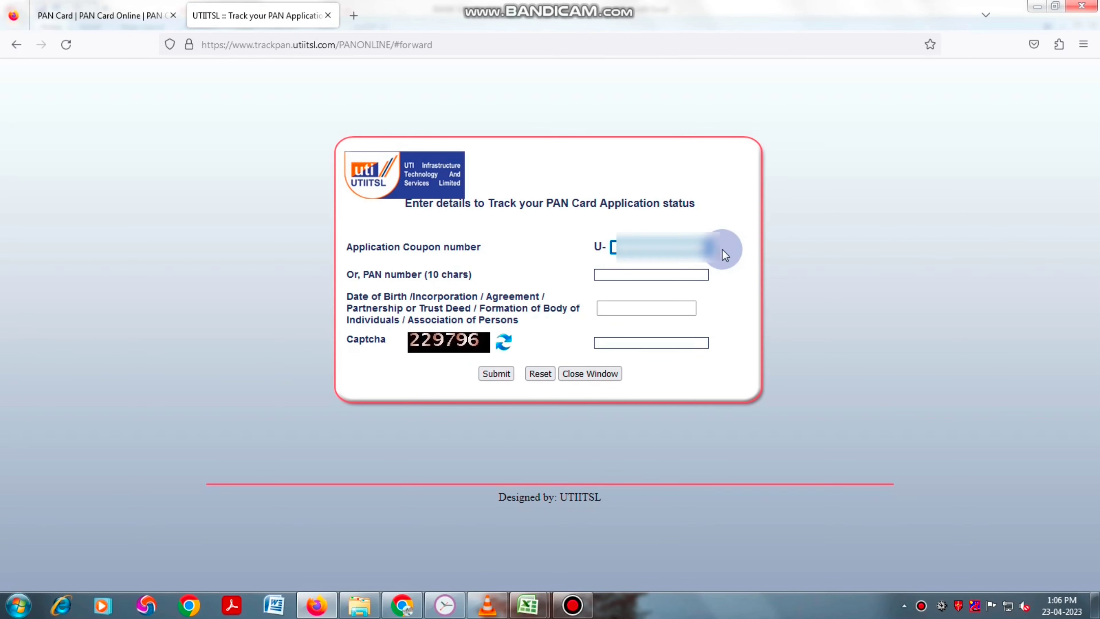
text(1234)
click(647, 308)
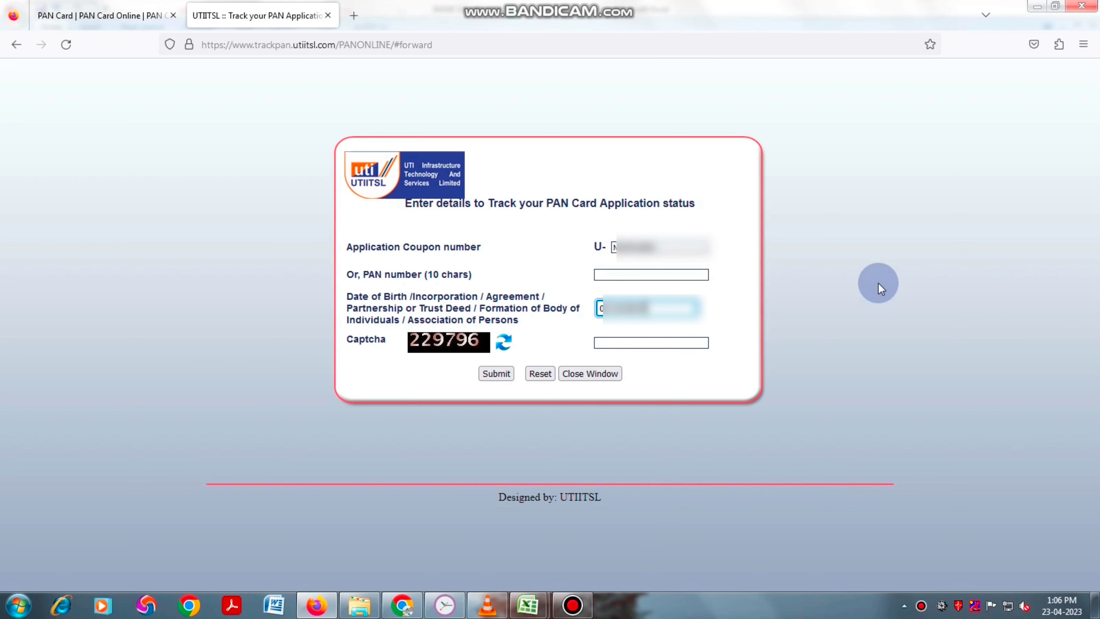
click(666, 345)
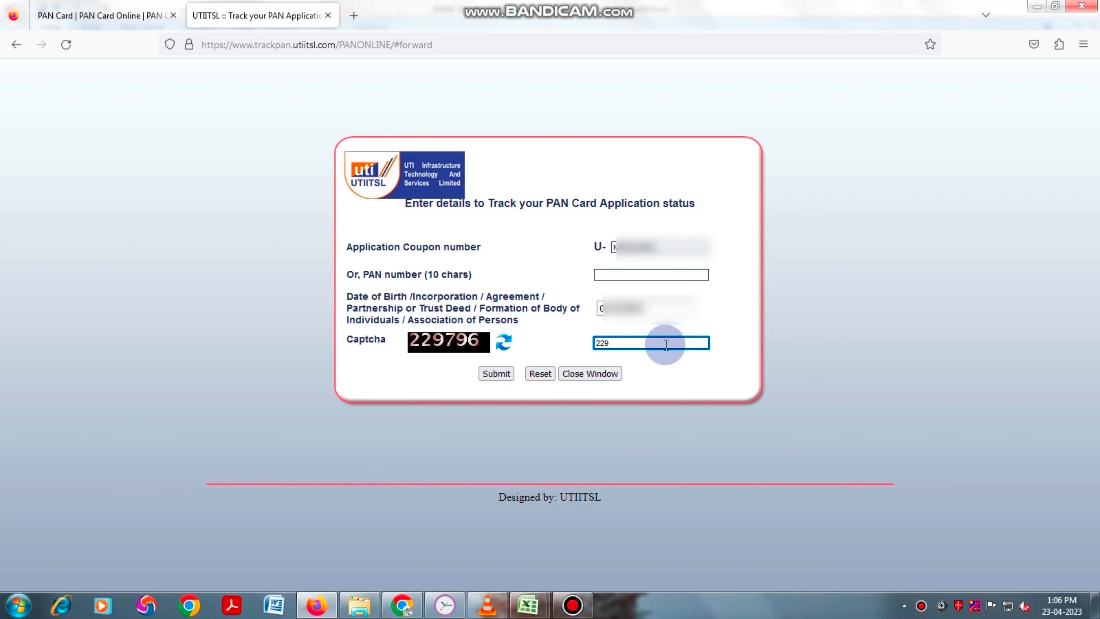
text(229796)
click(493, 374)
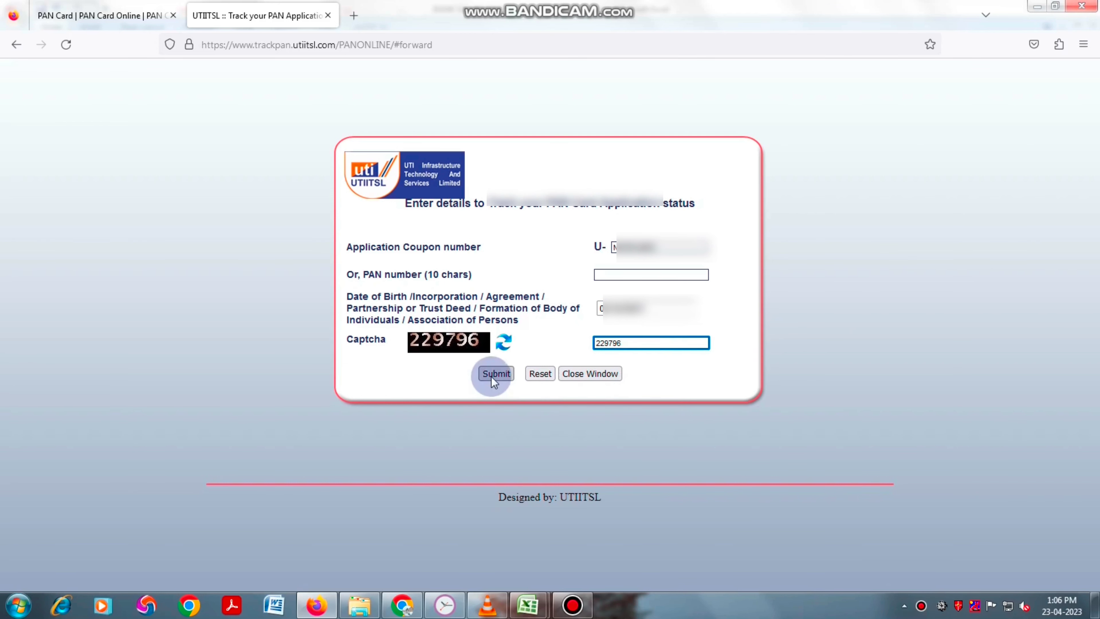